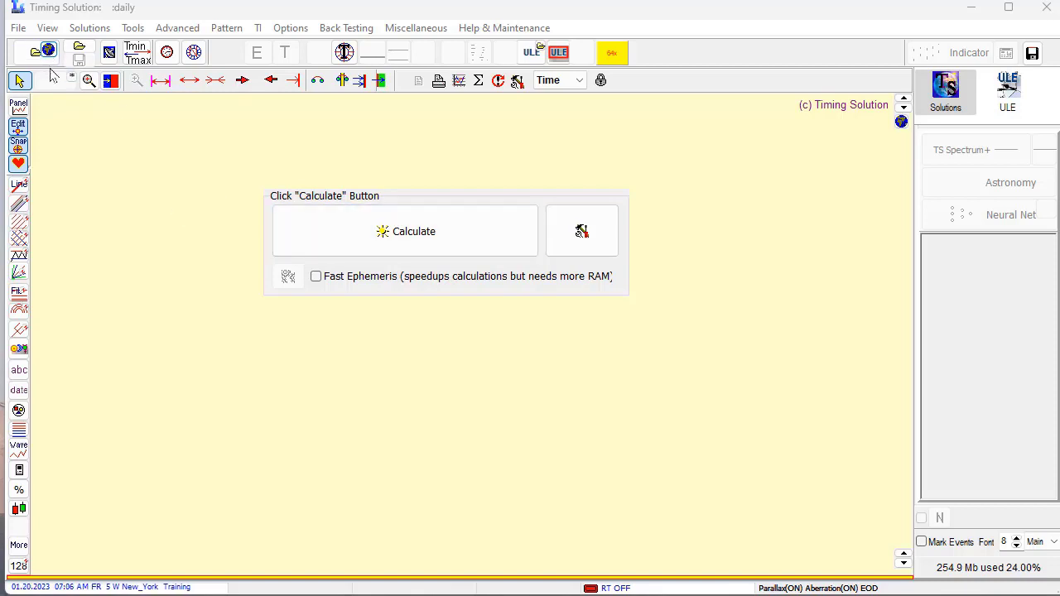
# Download the full daily ^GSPC history from Yahoo and copy its data request address
pyautogui.click(47, 51)
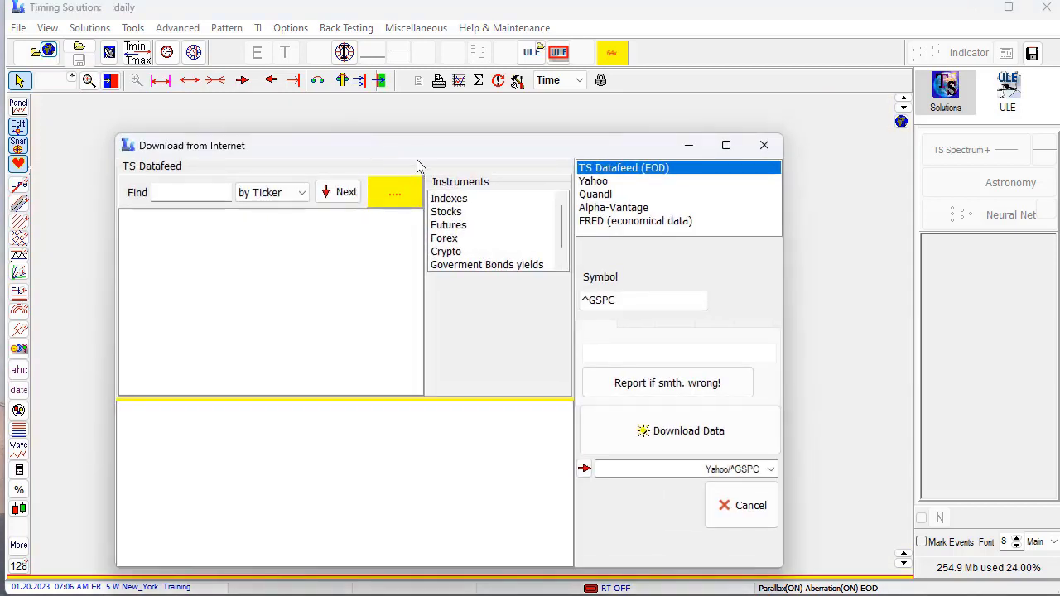
pyautogui.moveTo(415, 147); pyautogui.dragTo(387, 79)
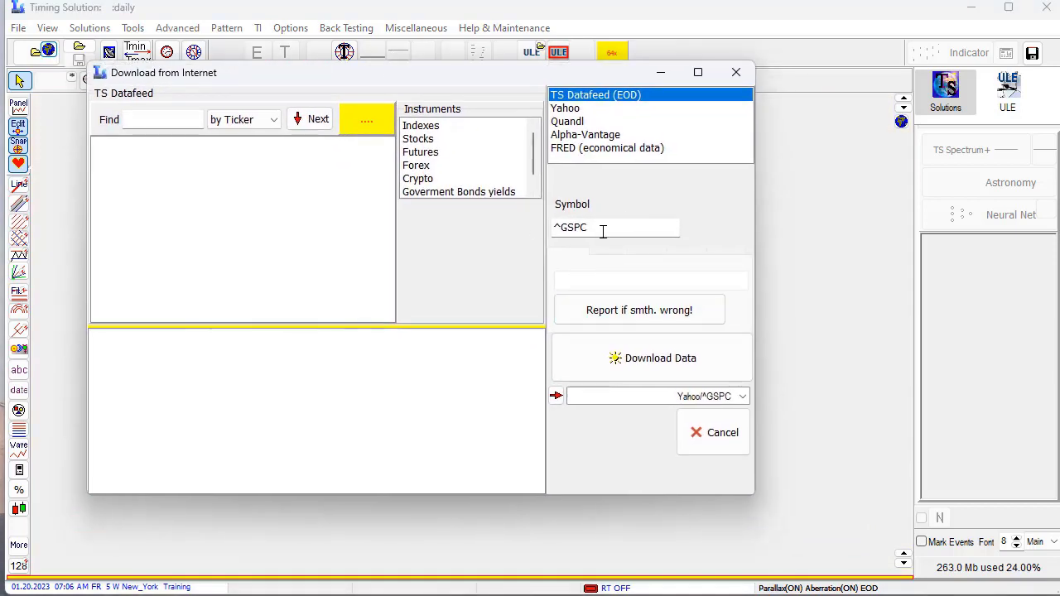
pyautogui.click(567, 109)
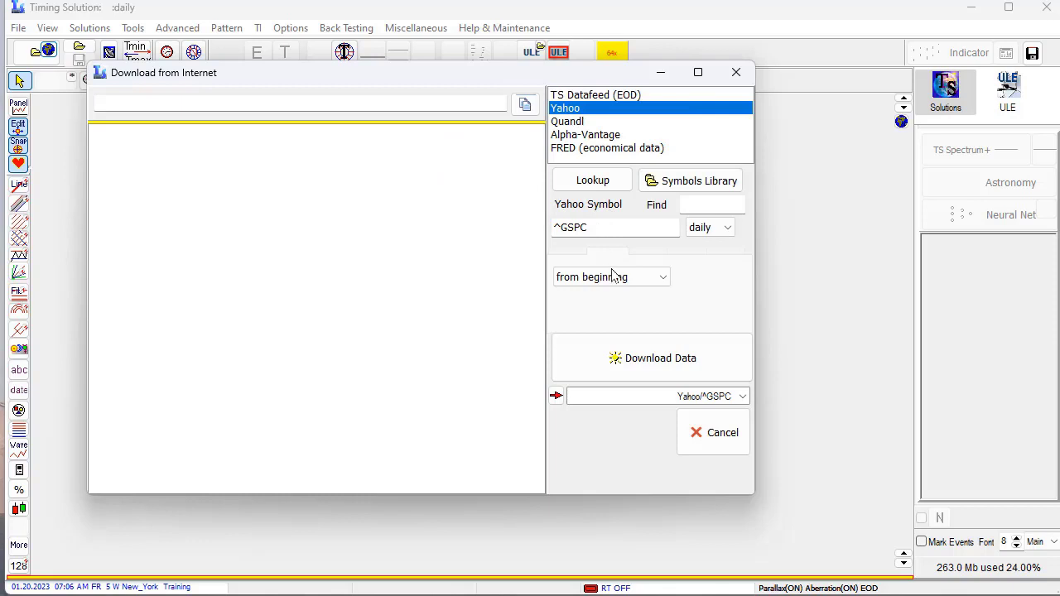
pyautogui.click(605, 354)
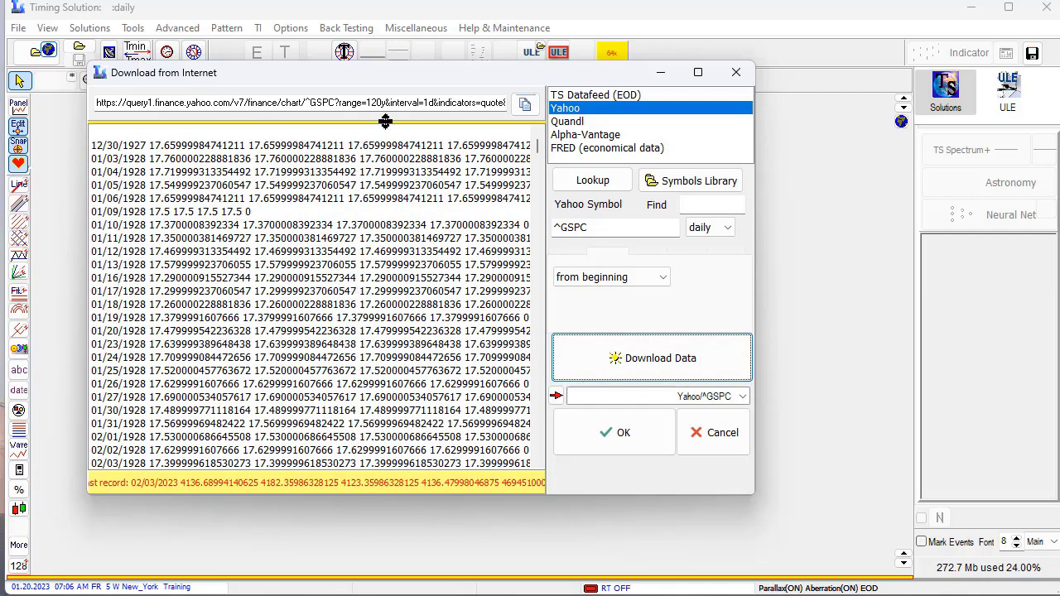
pyautogui.click(524, 104)
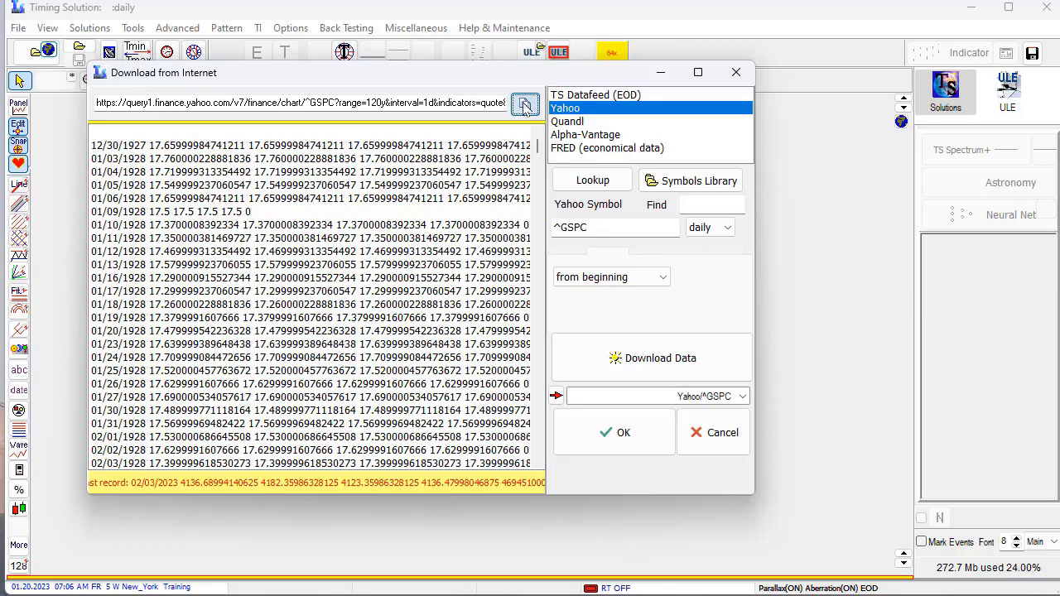
# Paste the Yahoo Finance ^GSPC query address into Chrome and load the raw JSON data
pyautogui.click(422, 103)
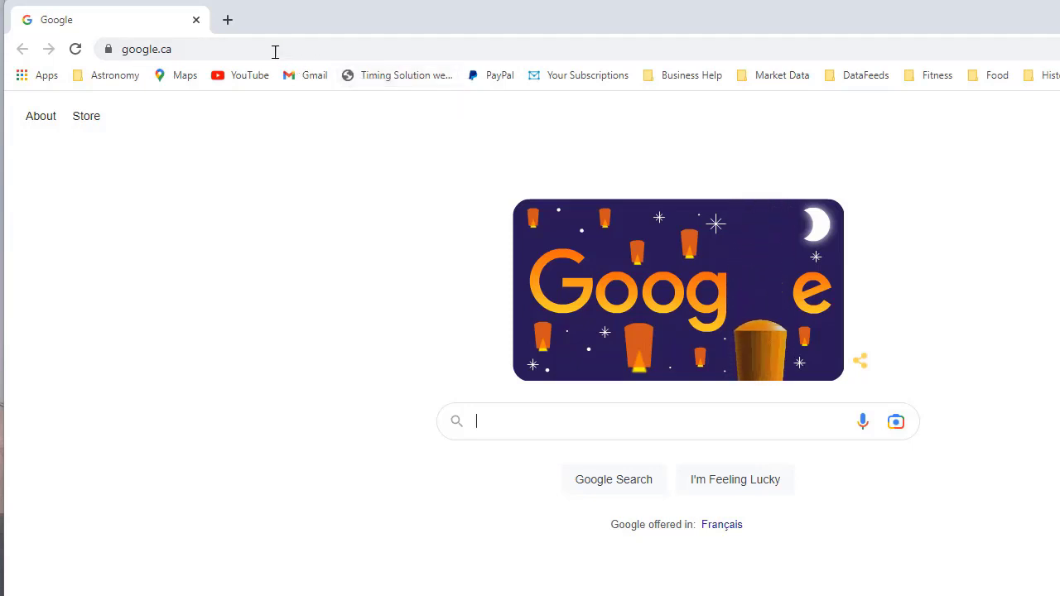
pyautogui.click(176, 47)
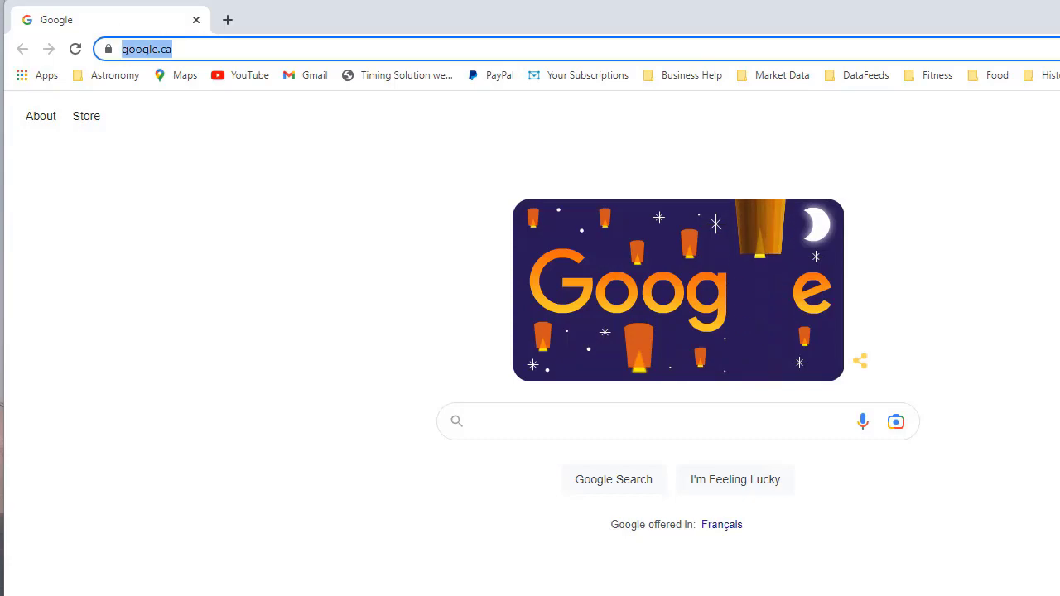
pyautogui.hotkey('ctrl', 'v')
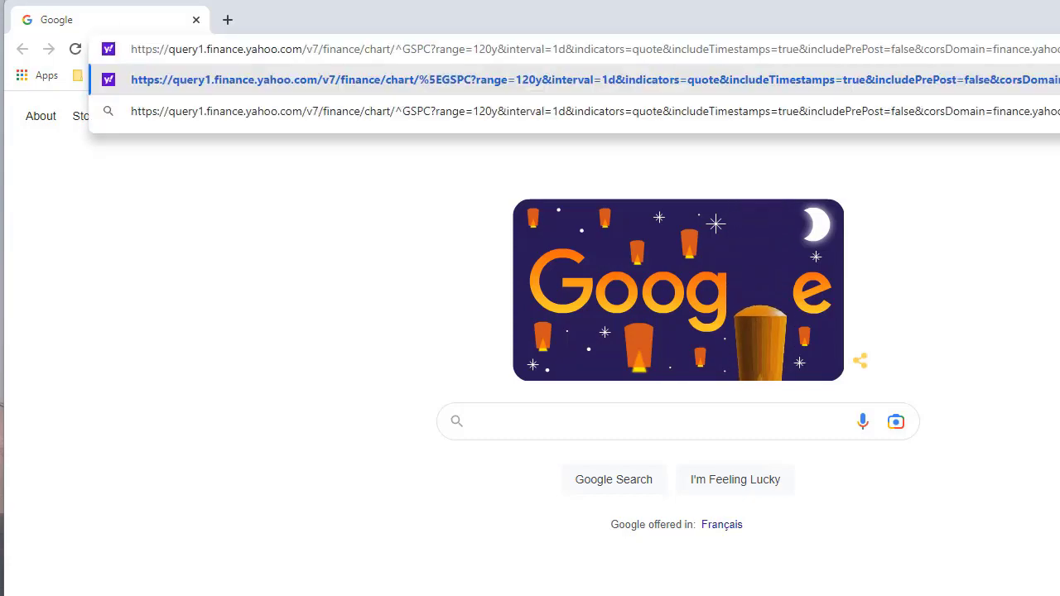
pyautogui.press('Return')
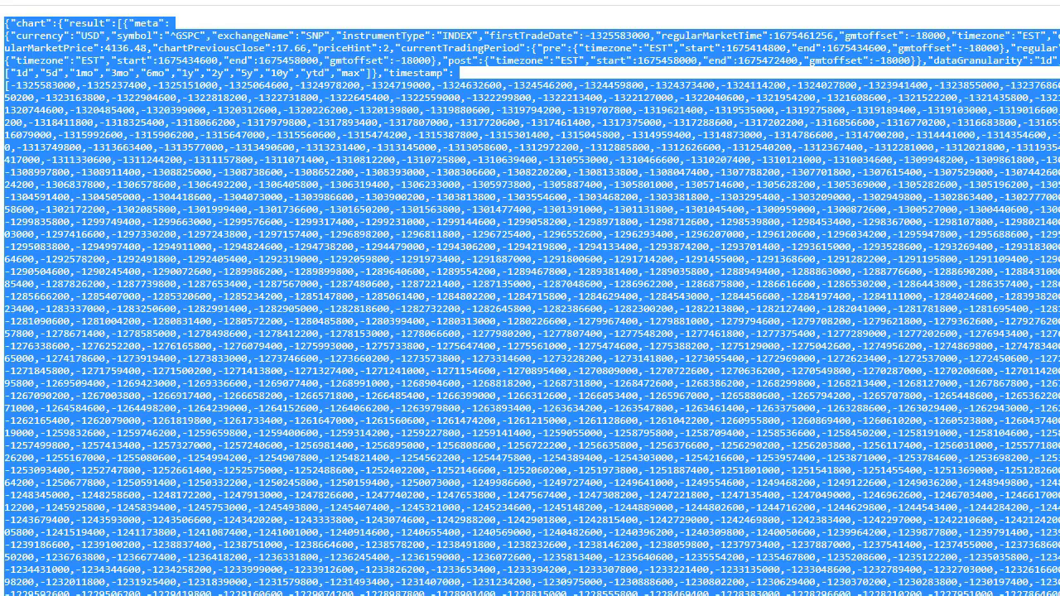
pyautogui.press('F11')
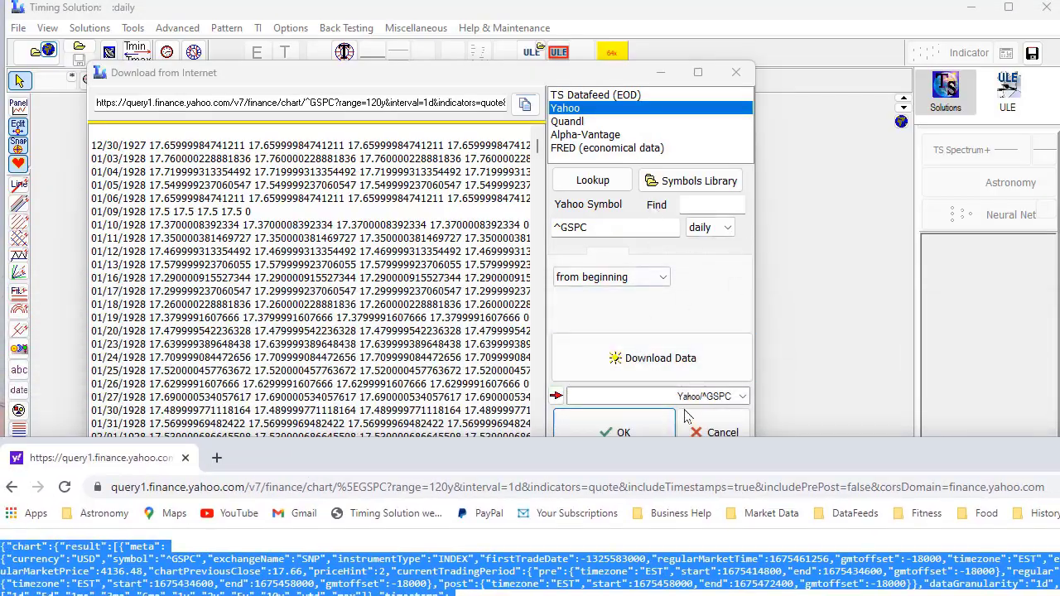
# Import the clipboard ^GSPC data as 23888 daily bars from 12.30.1927 to 02.03.2023
pyautogui.click(710, 430)
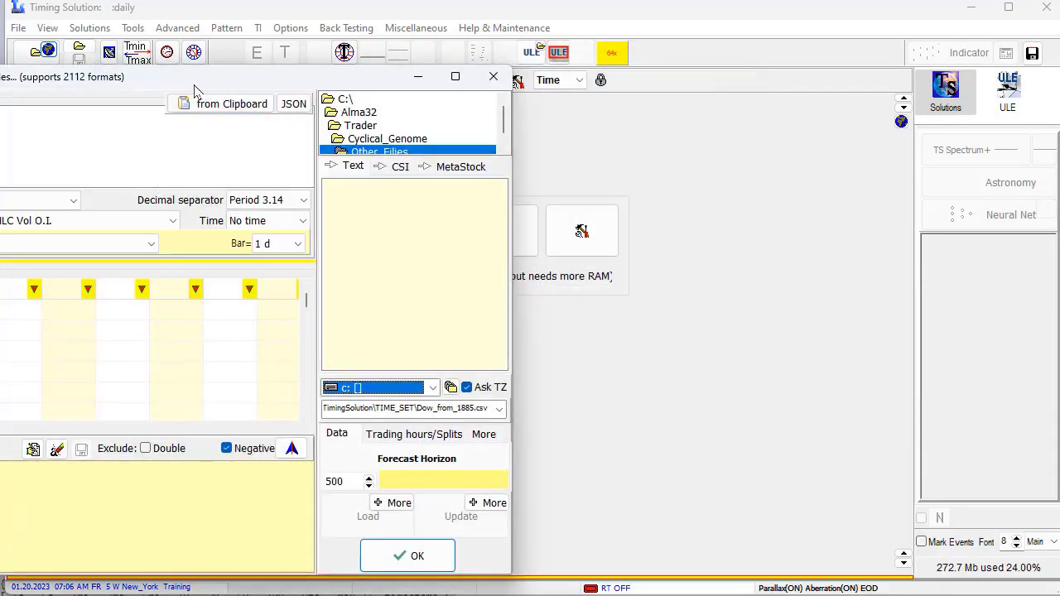
pyautogui.moveTo(195, 84); pyautogui.dragTo(301, 60)
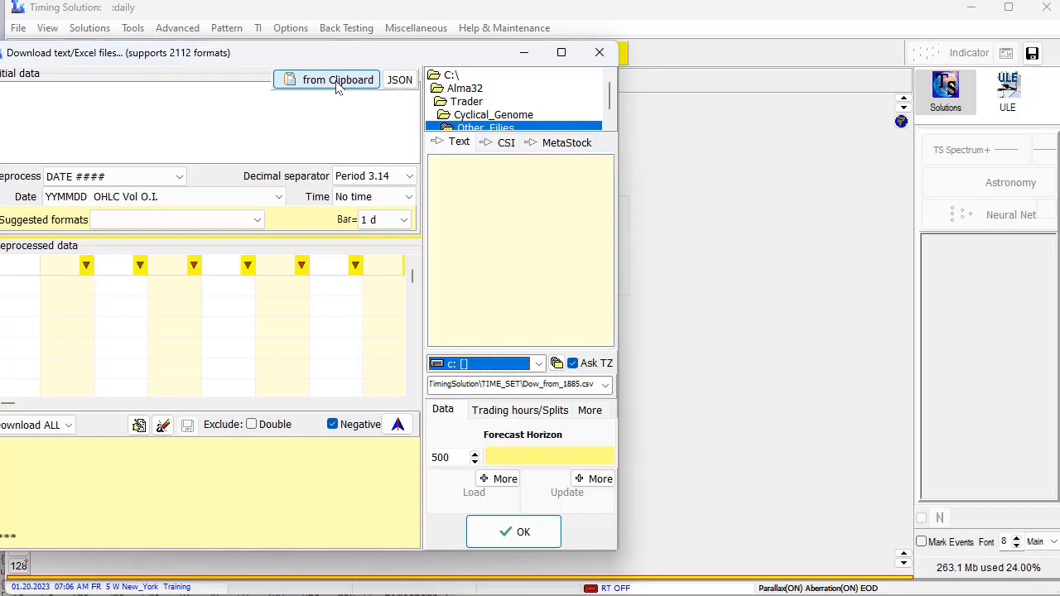
pyautogui.click(336, 83)
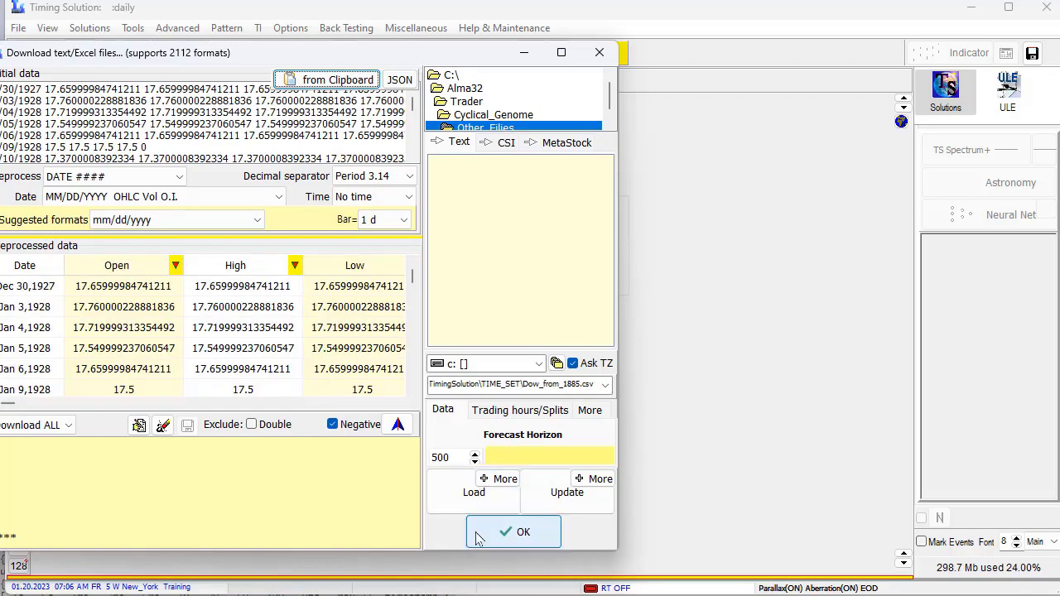
pyautogui.click(451, 504)
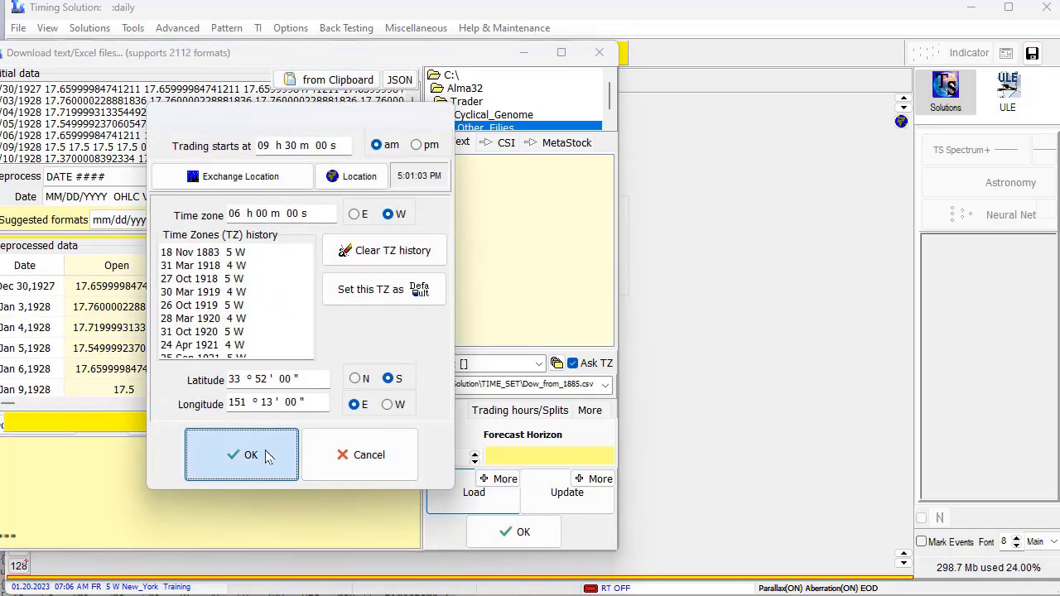
pyautogui.click(265, 456)
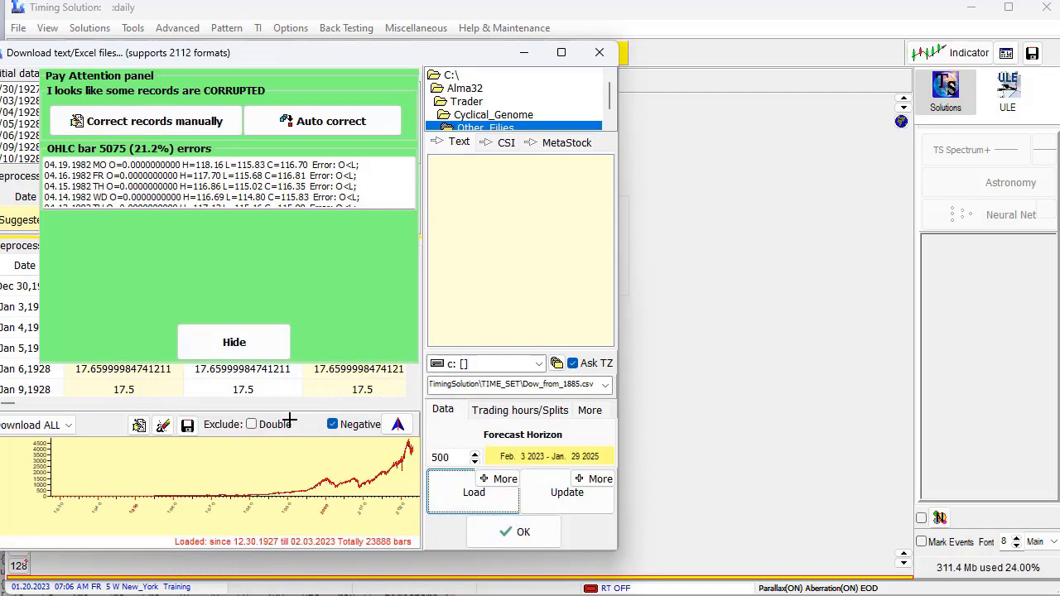
pyautogui.click(254, 339)
pyautogui.click(523, 530)
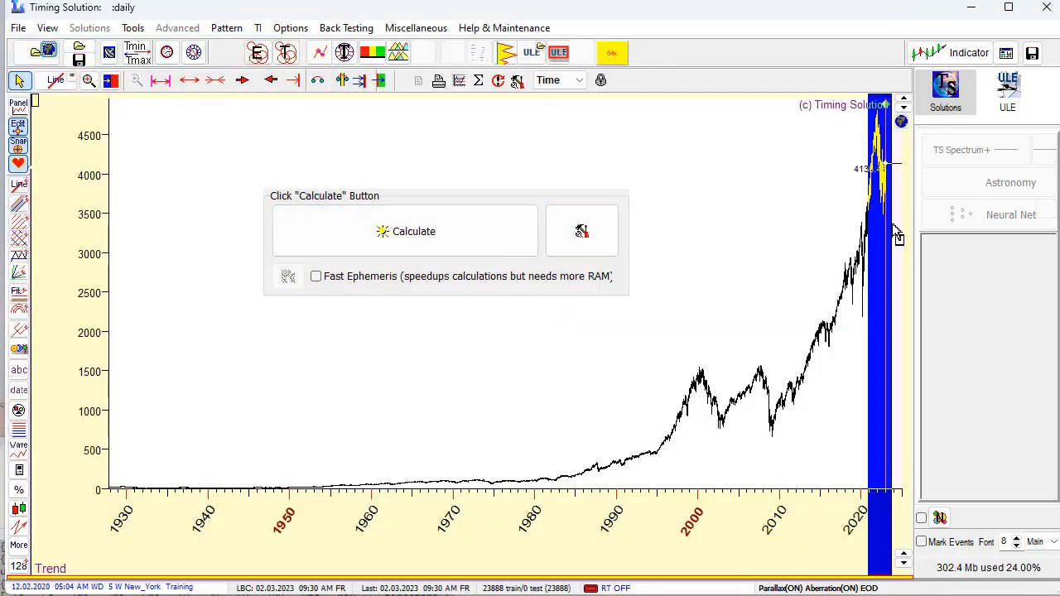
# Zoom the ^GSPC chart to the latest years and run Calculate
pyautogui.click(901, 268)
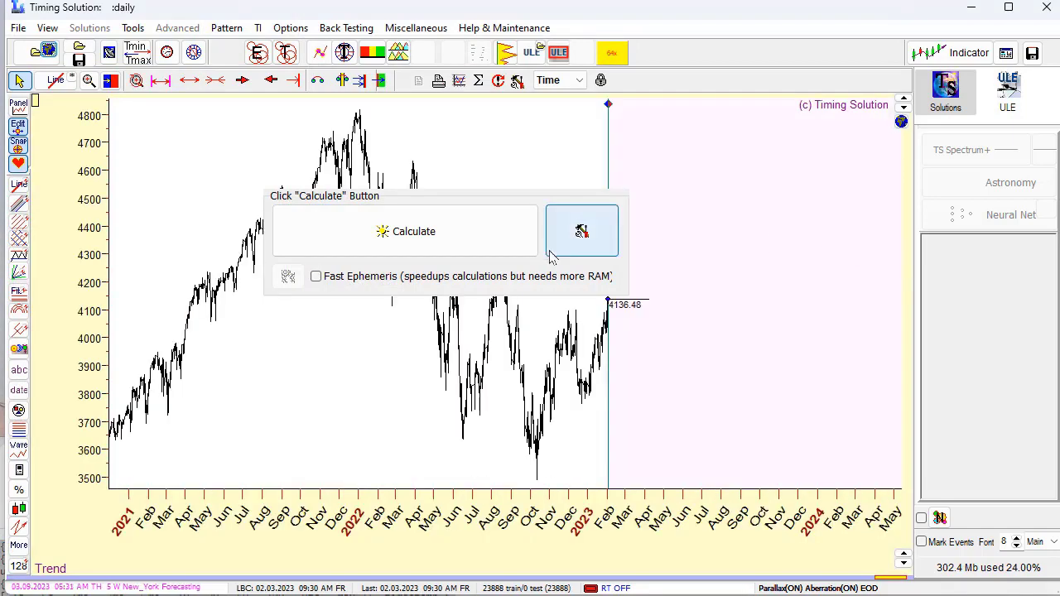
pyautogui.click(385, 234)
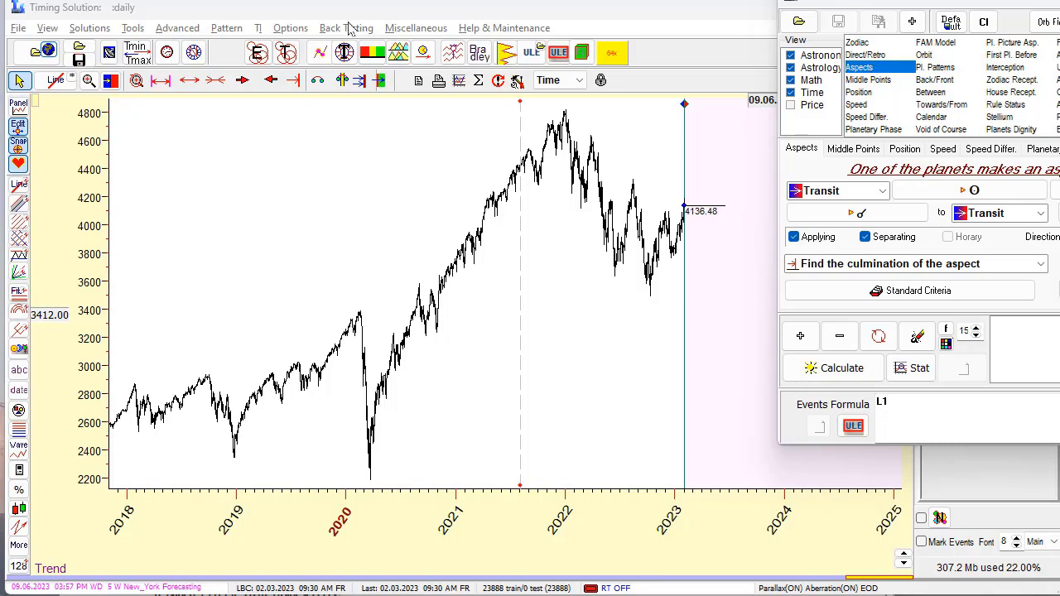
# Open the Ephemeris table and calculate planet positions, then recalculate them heliocentrically
pyautogui.click(175, 28)
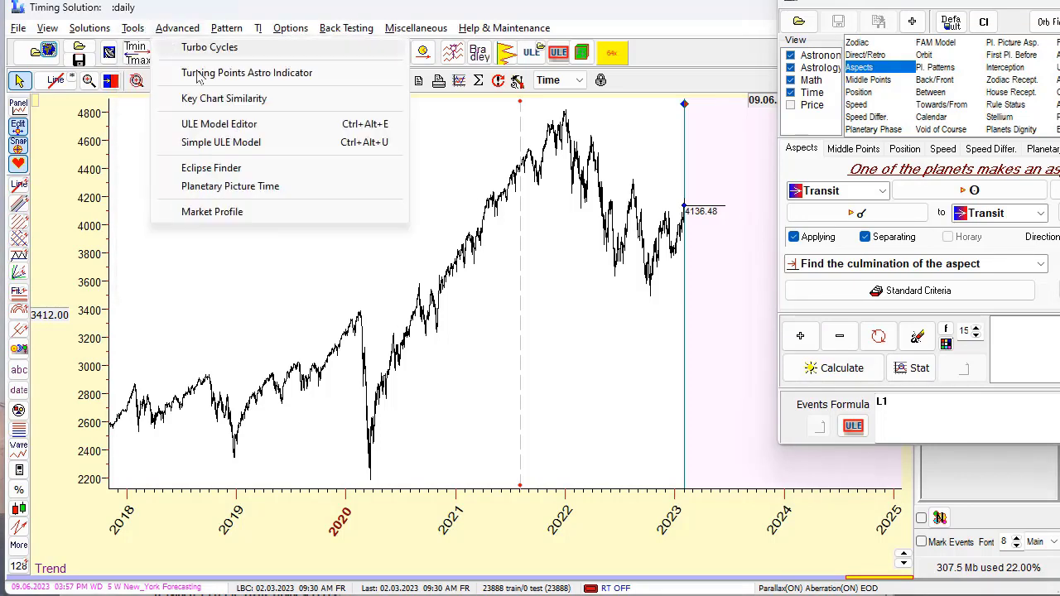
pyautogui.moveTo(126, 28)
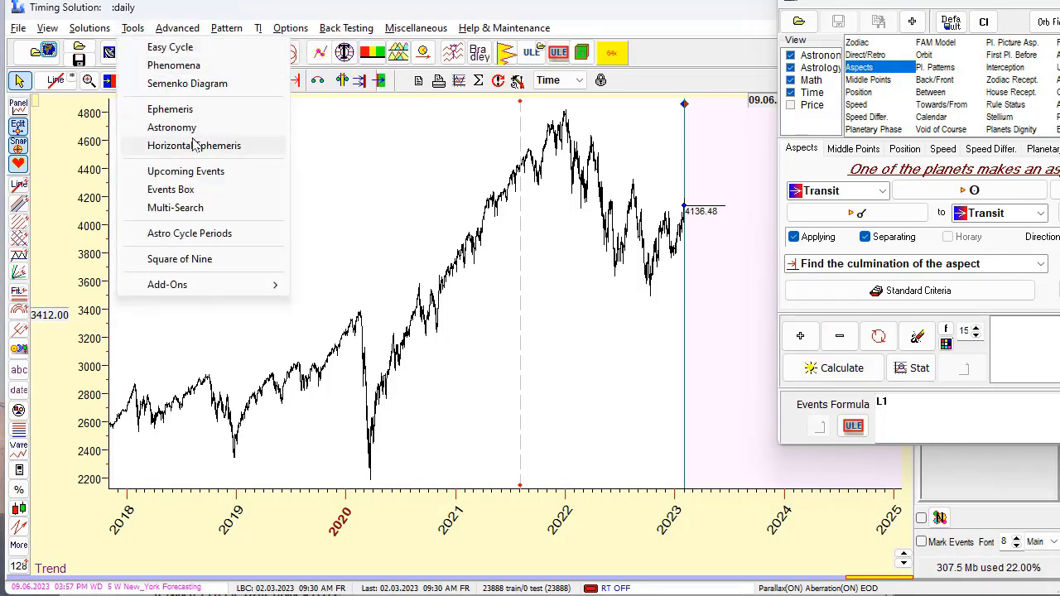
pyautogui.click(171, 108)
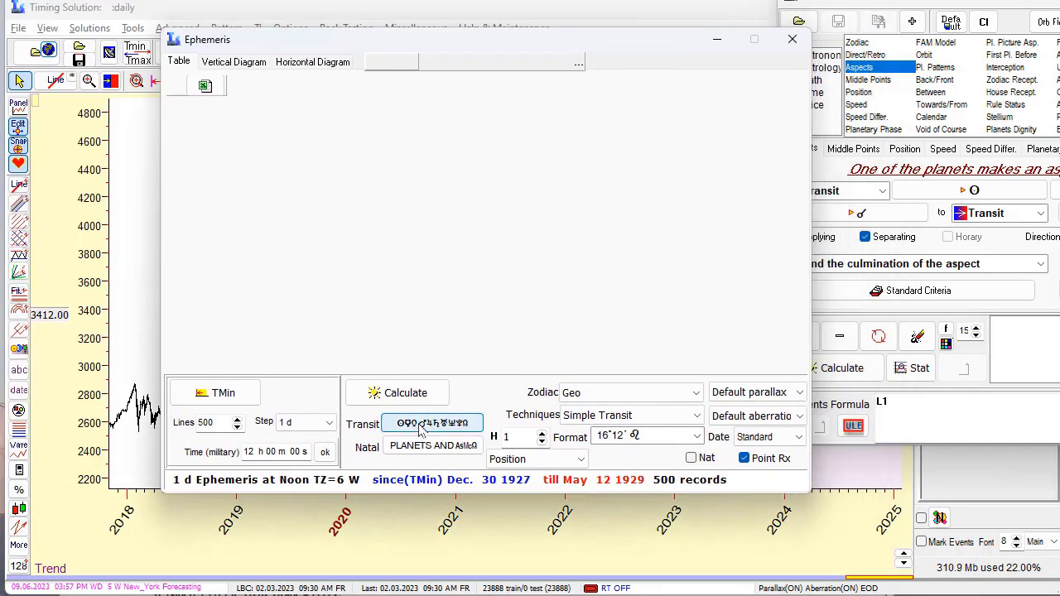
pyautogui.click(405, 398)
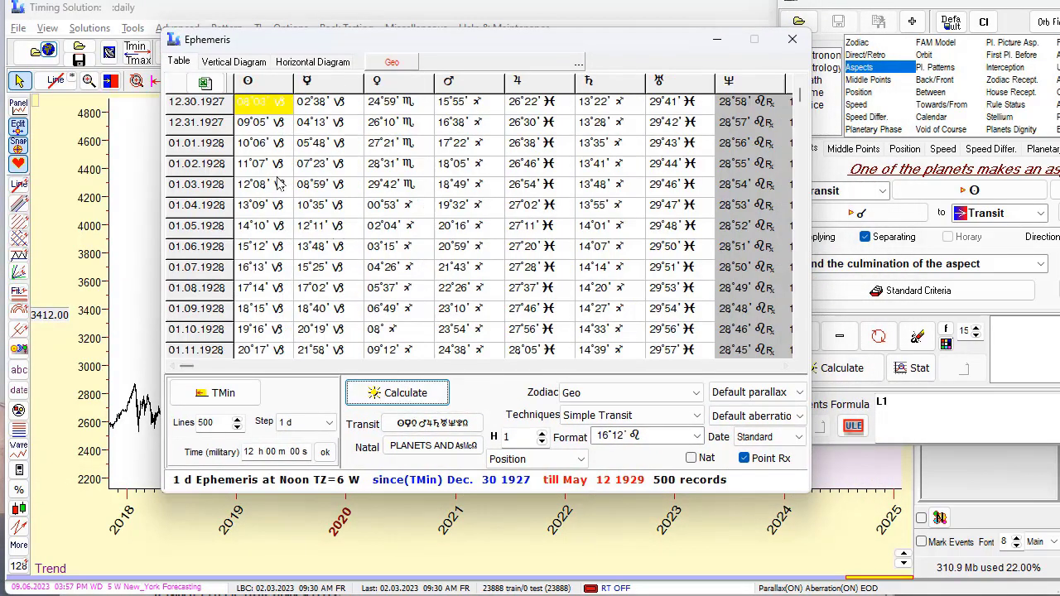
pyautogui.click(696, 393)
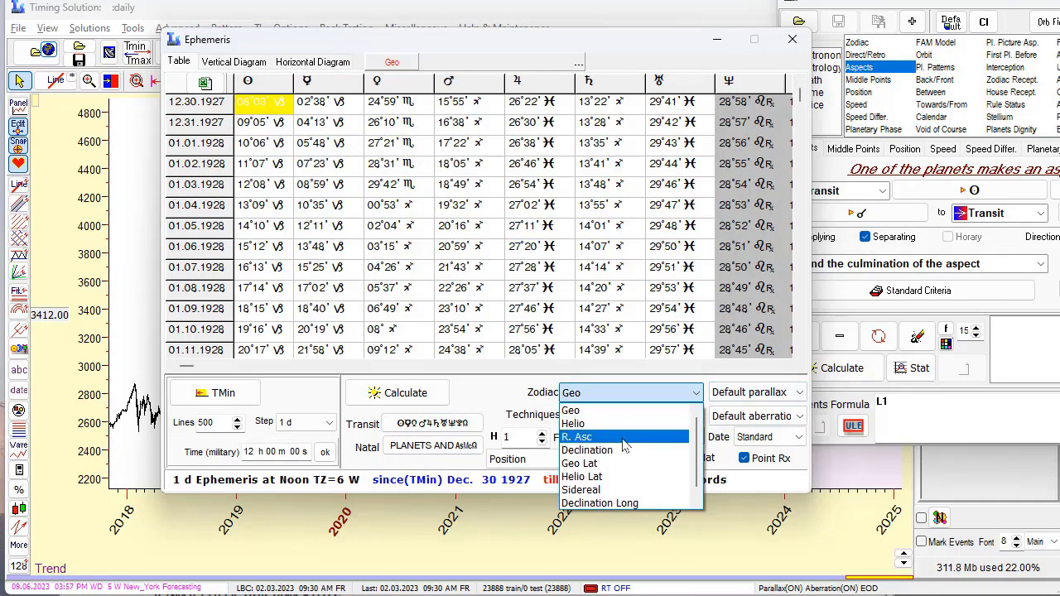
pyautogui.click(607, 424)
pyautogui.click(389, 395)
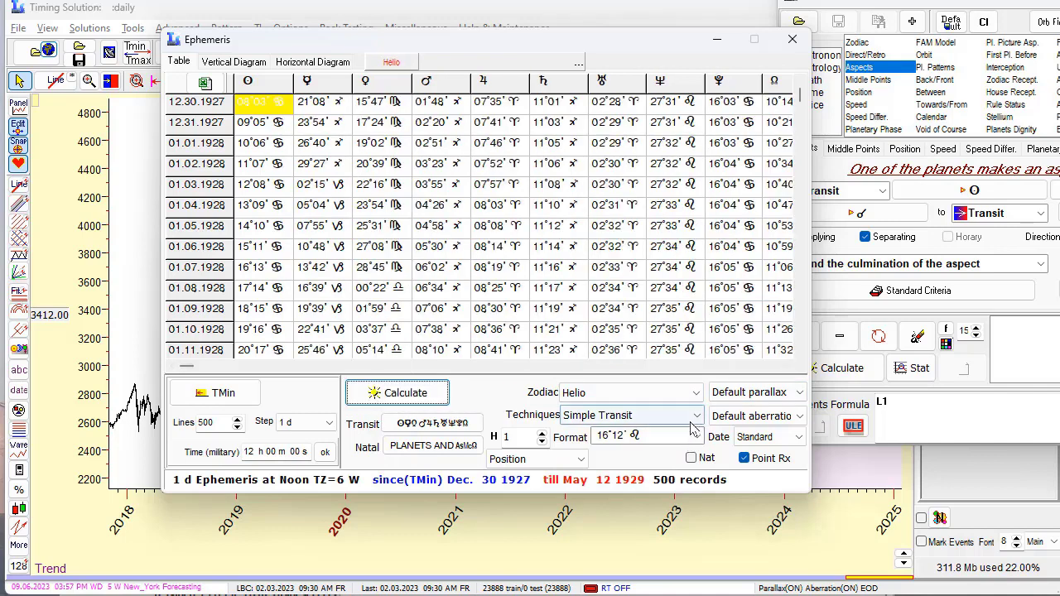
# Recalculate the ephemeris as declinations, review values such as Mercury's and Neptune's, then close it
pyautogui.click(698, 395)
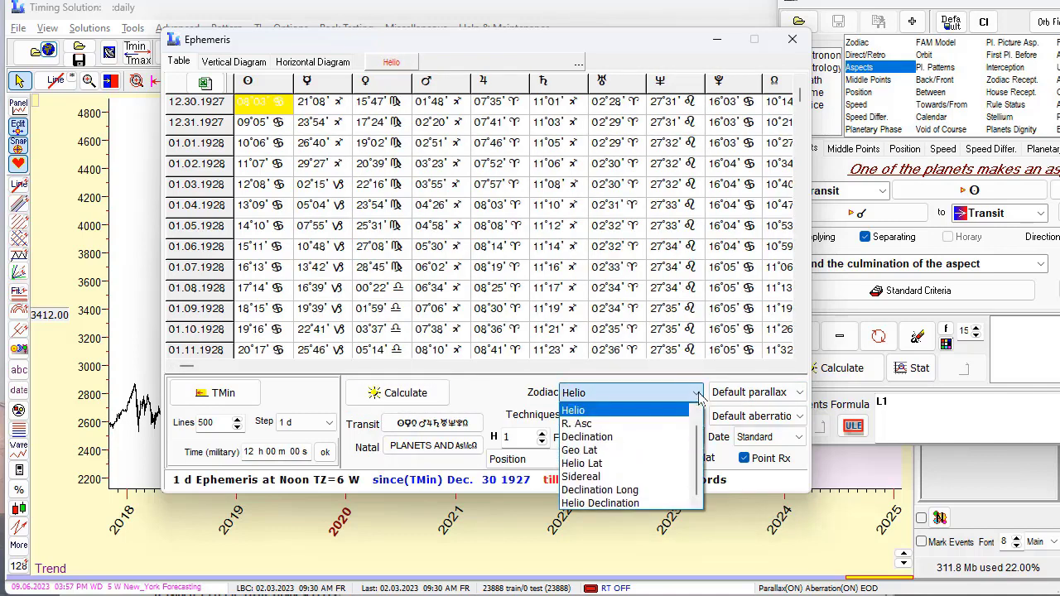
pyautogui.click(625, 437)
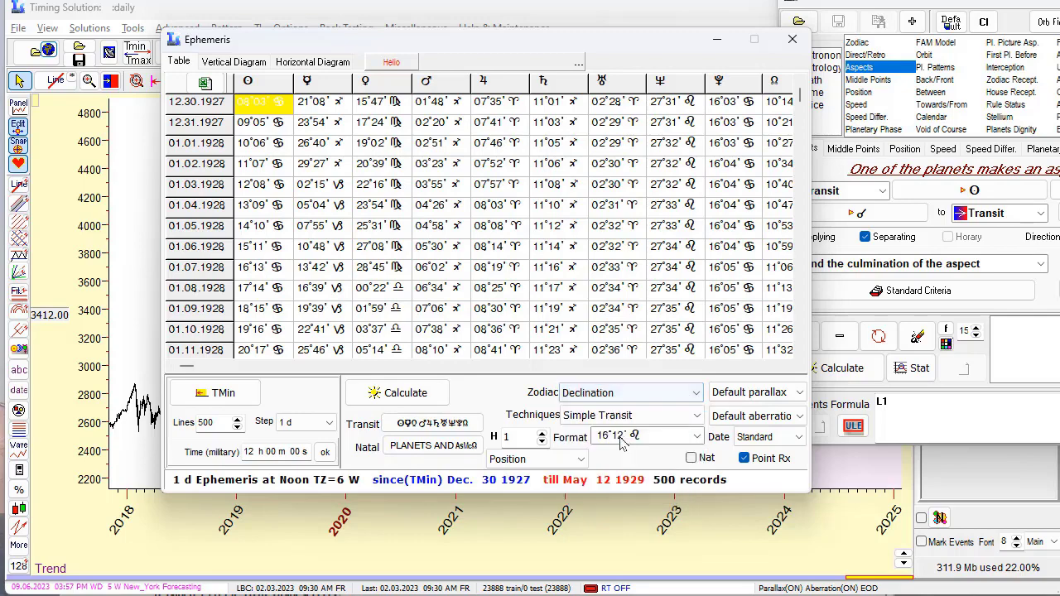
pyautogui.click(401, 394)
pyautogui.click(326, 212)
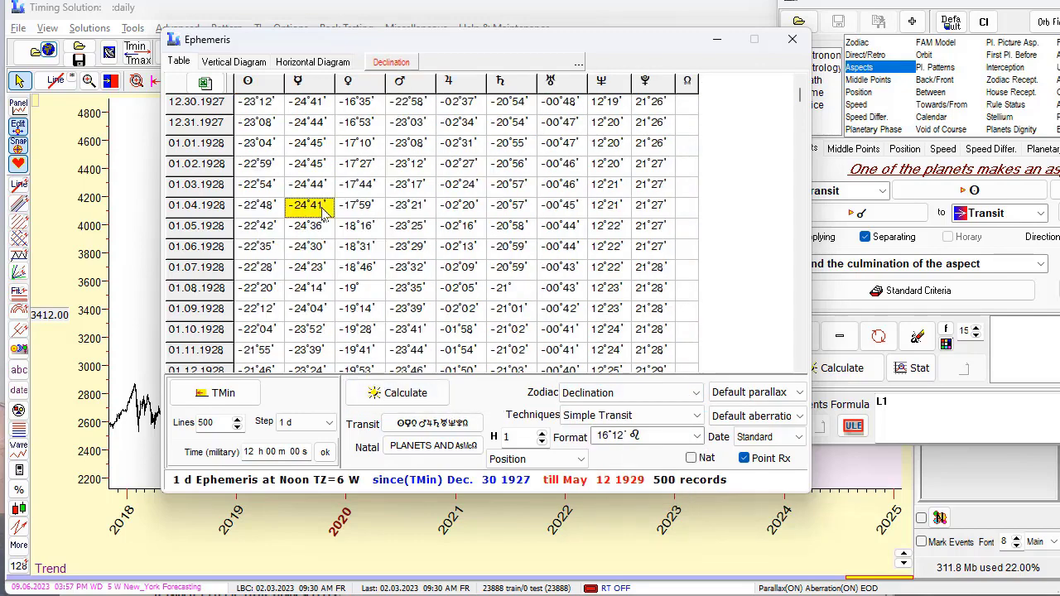
pyautogui.scroll(4, 311, 135)
pyautogui.scroll(-18, 310, 137)
pyautogui.scroll(-14, 602, 199)
pyautogui.click(604, 209)
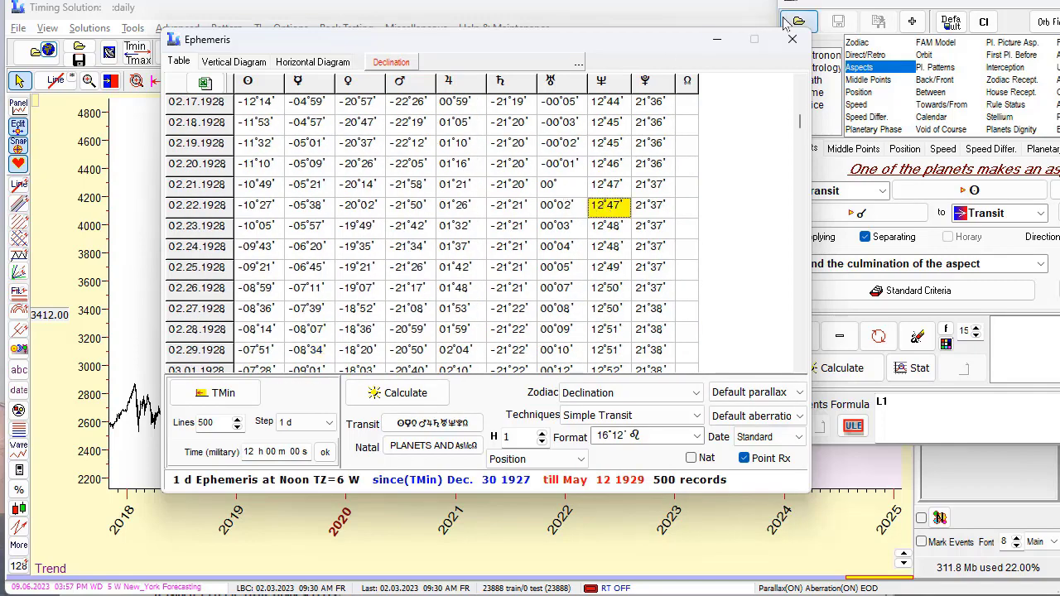
pyautogui.click(792, 43)
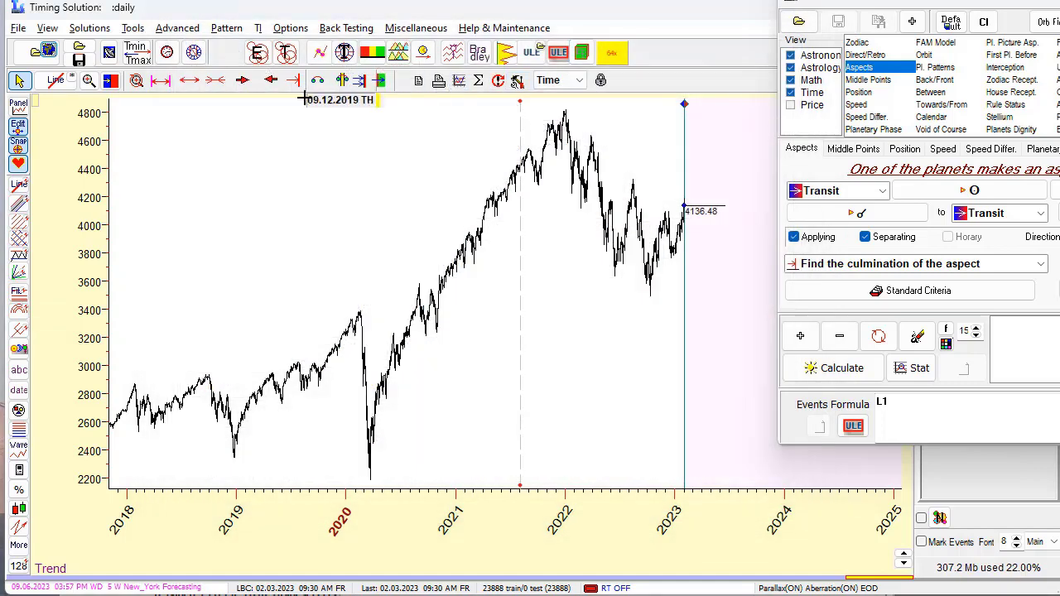
pyautogui.click(344, 56)
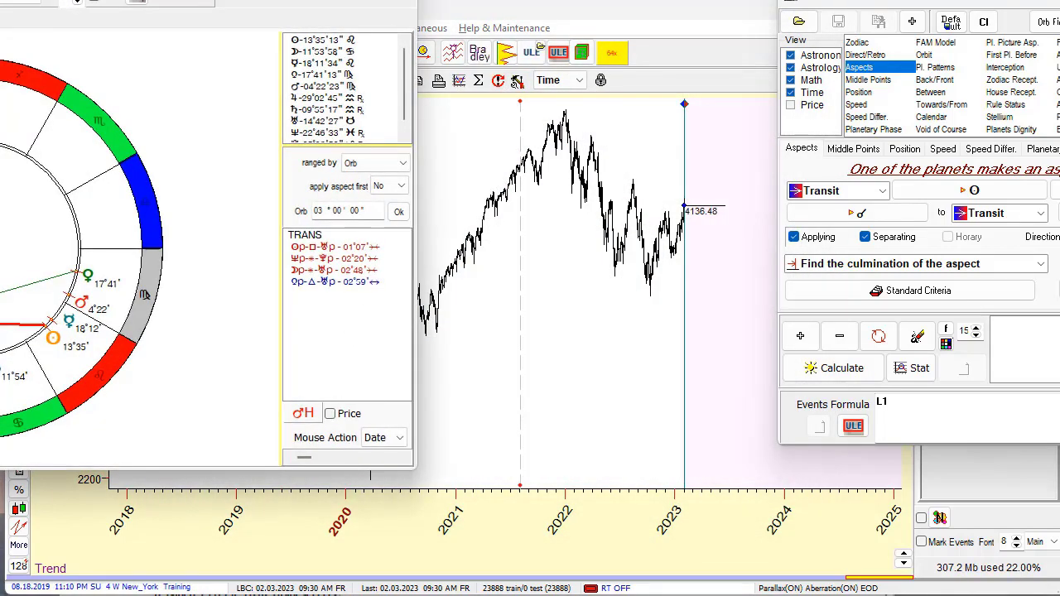
pyautogui.moveTo(214, 5); pyautogui.dragTo(1051, 46)
pyautogui.click(371, 260)
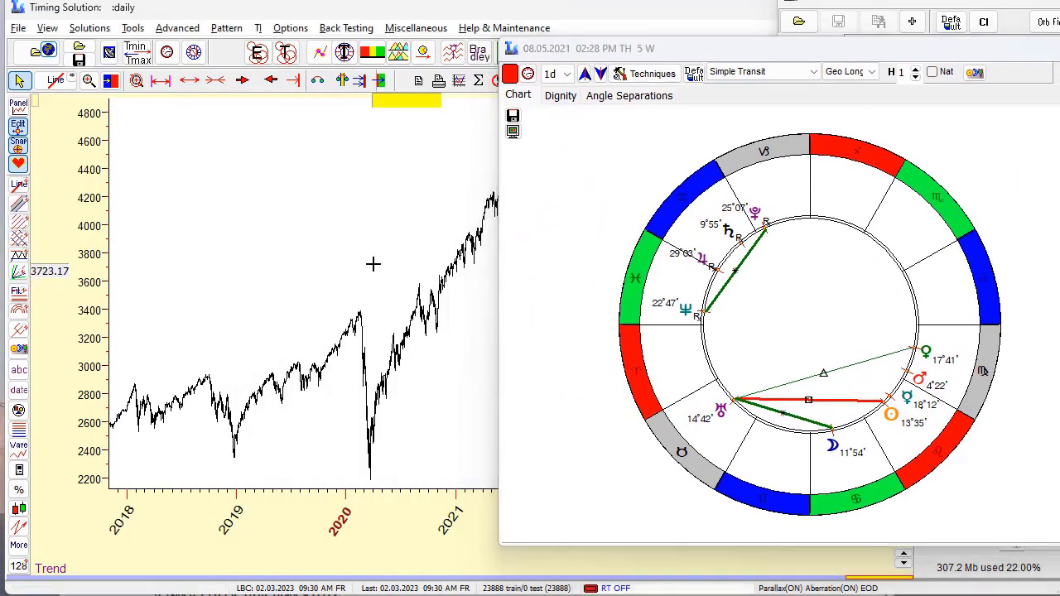
pyautogui.click(370, 344)
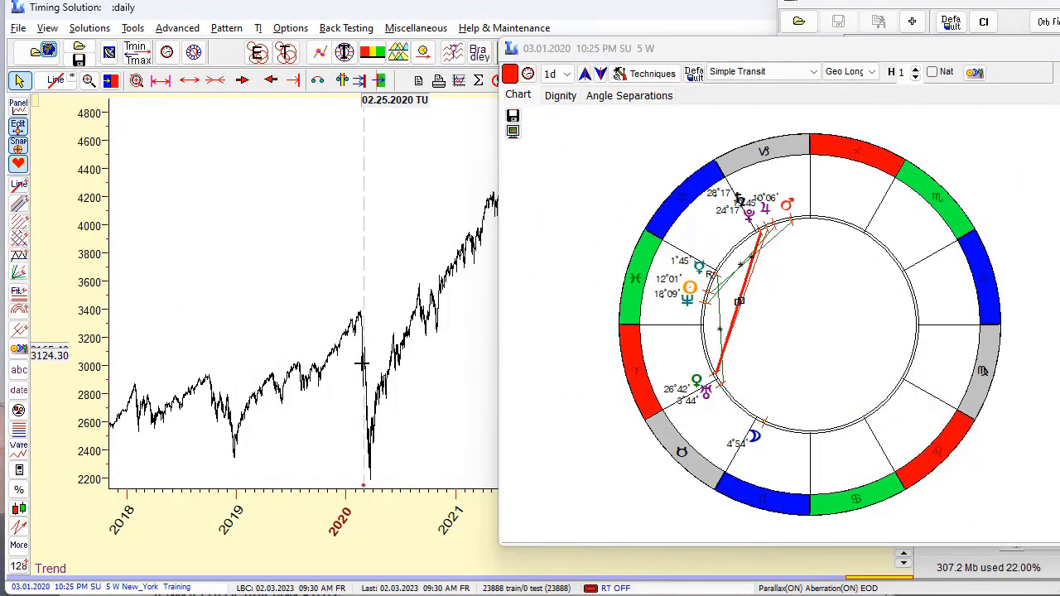
pyautogui.click(370, 465)
pyautogui.moveTo(707, 58); pyautogui.dragTo(311, 44)
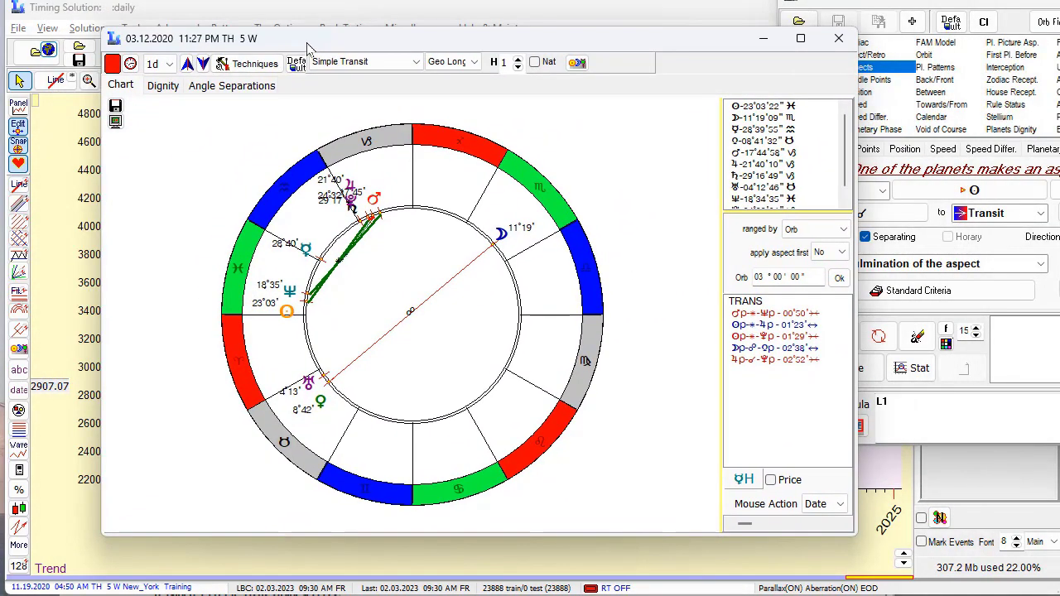
pyautogui.click(473, 62)
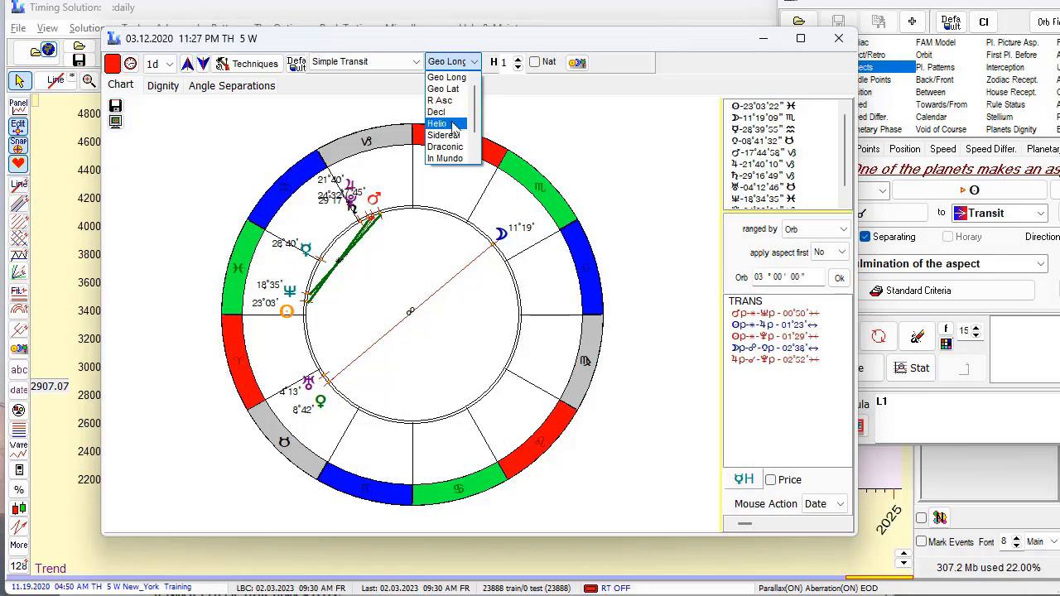
pyautogui.click(454, 126)
pyautogui.click(475, 65)
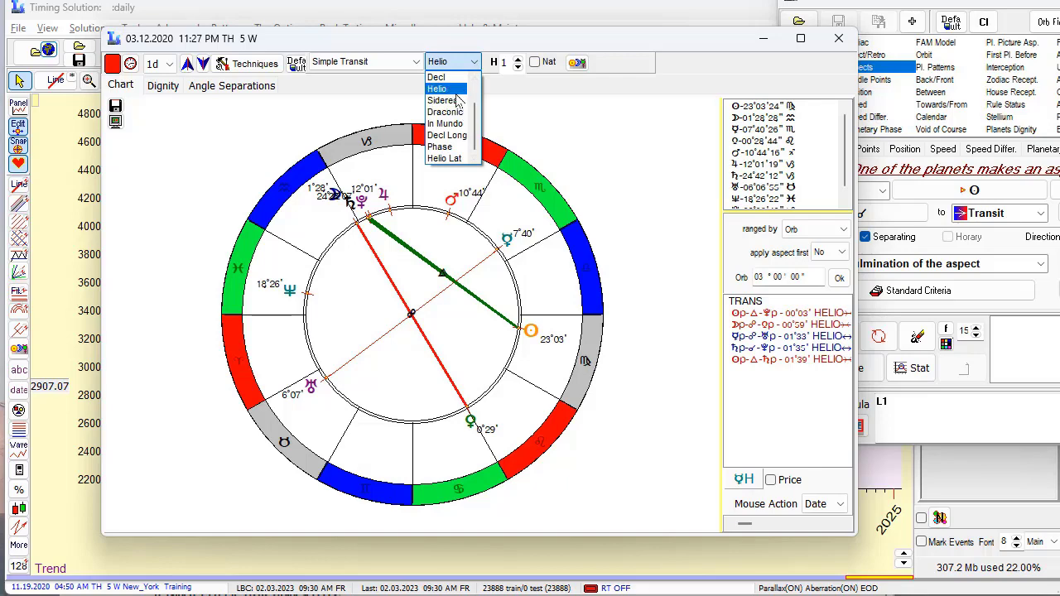
pyautogui.click(453, 79)
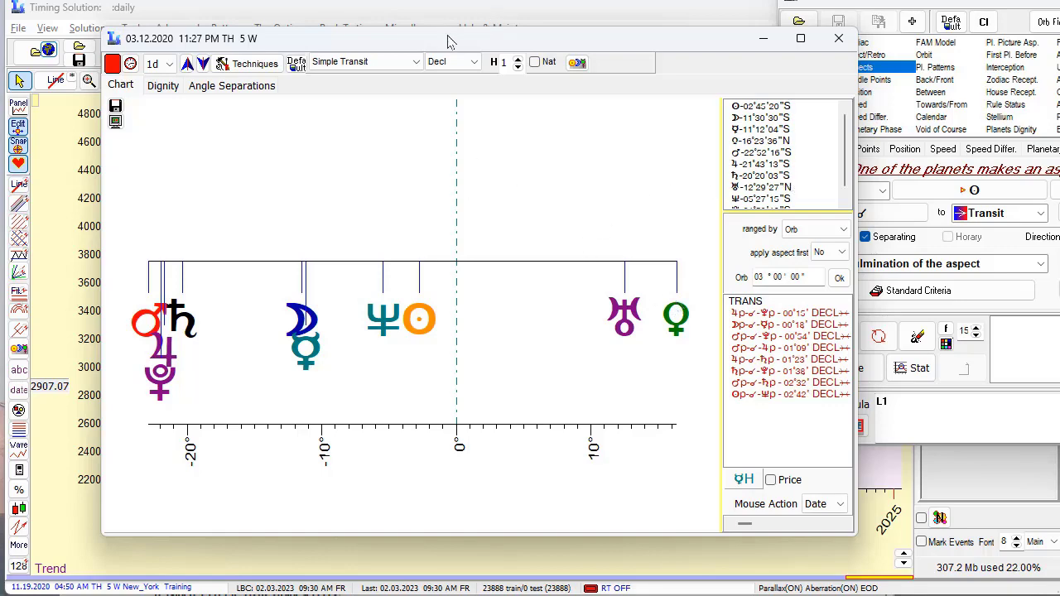
pyautogui.moveTo(447, 38); pyautogui.dragTo(867, 35)
pyautogui.click(390, 277)
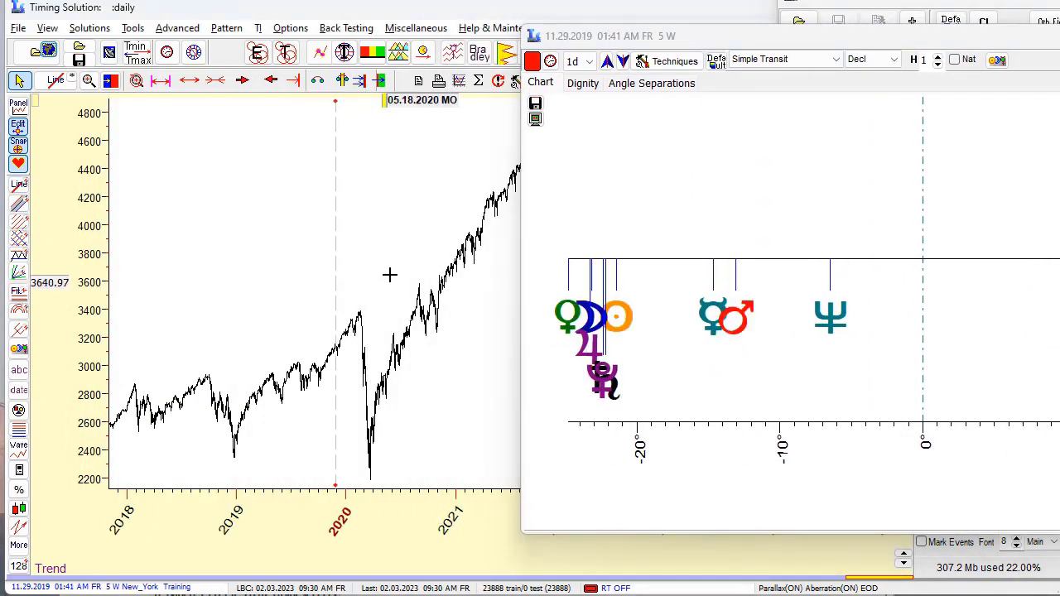
pyautogui.click(306, 279)
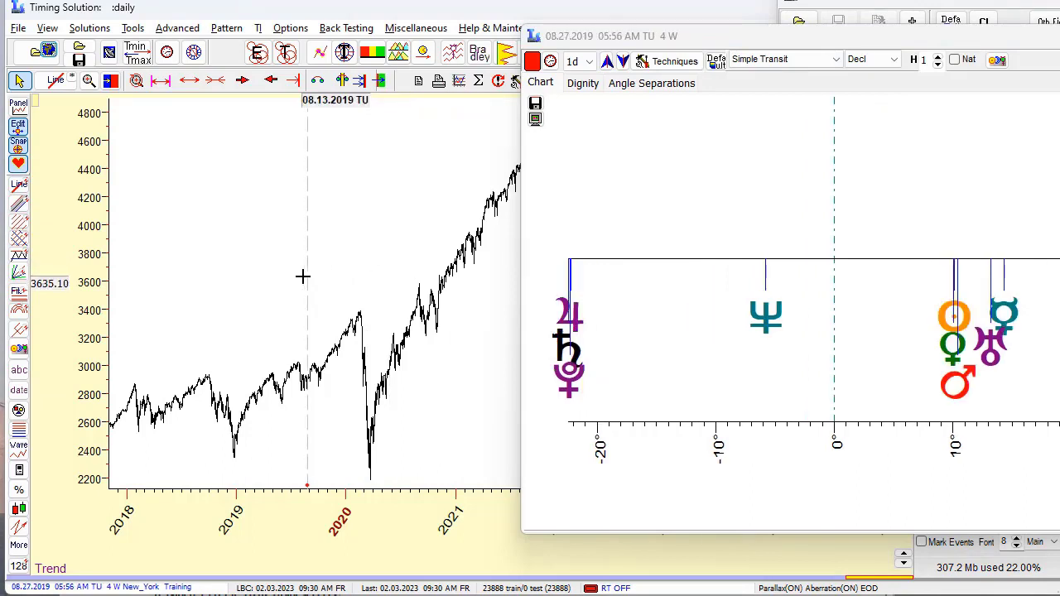
pyautogui.moveTo(758, 41); pyautogui.dragTo(519, 35)
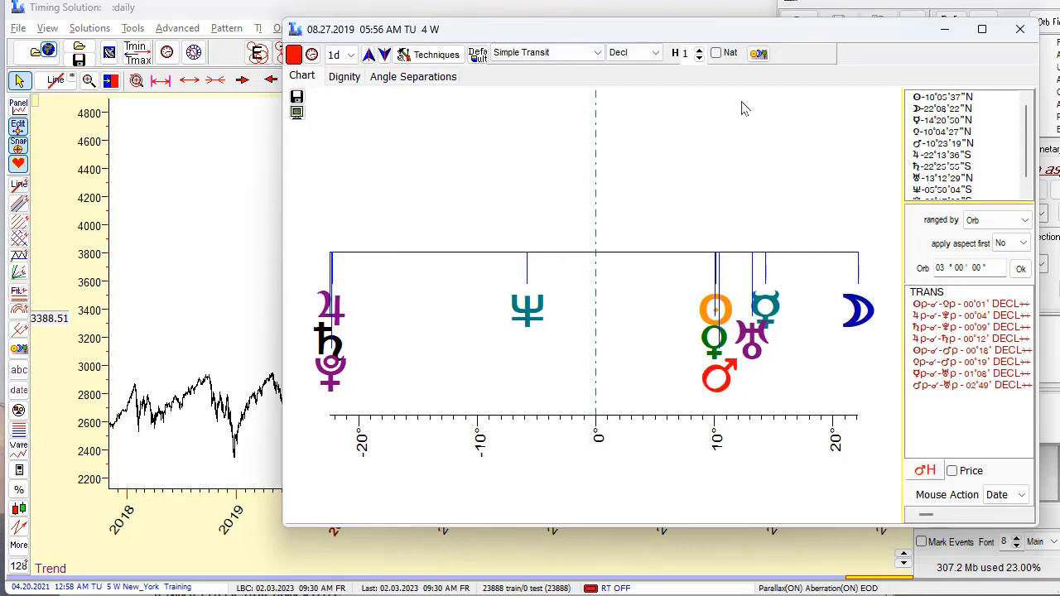
pyautogui.moveTo(664, 36); pyautogui.dragTo(338, 224)
pyautogui.click(695, 220)
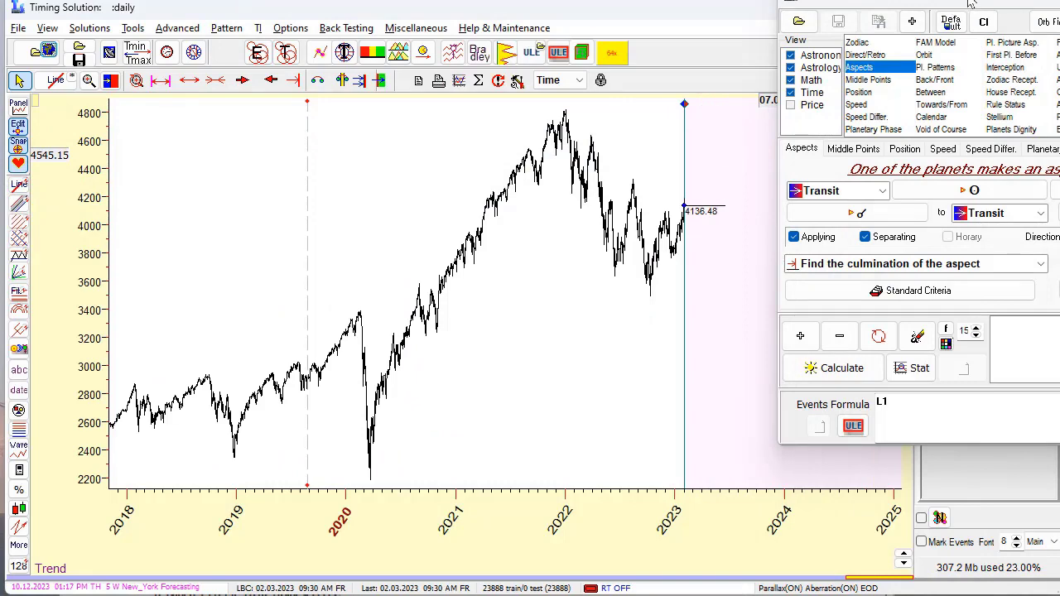
# Calculate the Sun–Moon aspect event L1 with the zodiac kept on Declination
pyautogui.moveTo(970, 2); pyautogui.dragTo(431, 38)
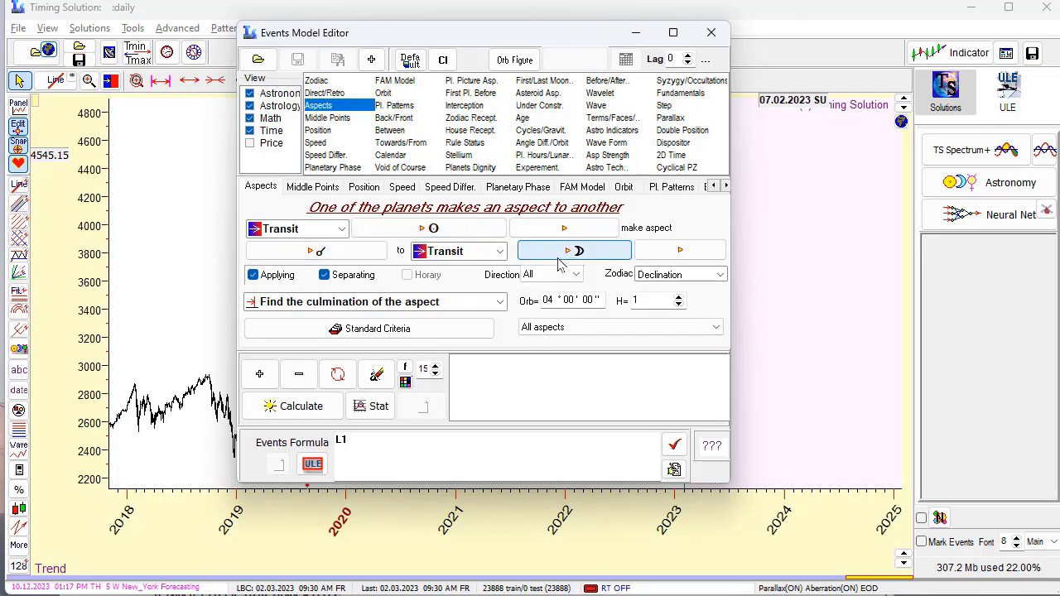
pyautogui.click(718, 274)
pyautogui.click(685, 289)
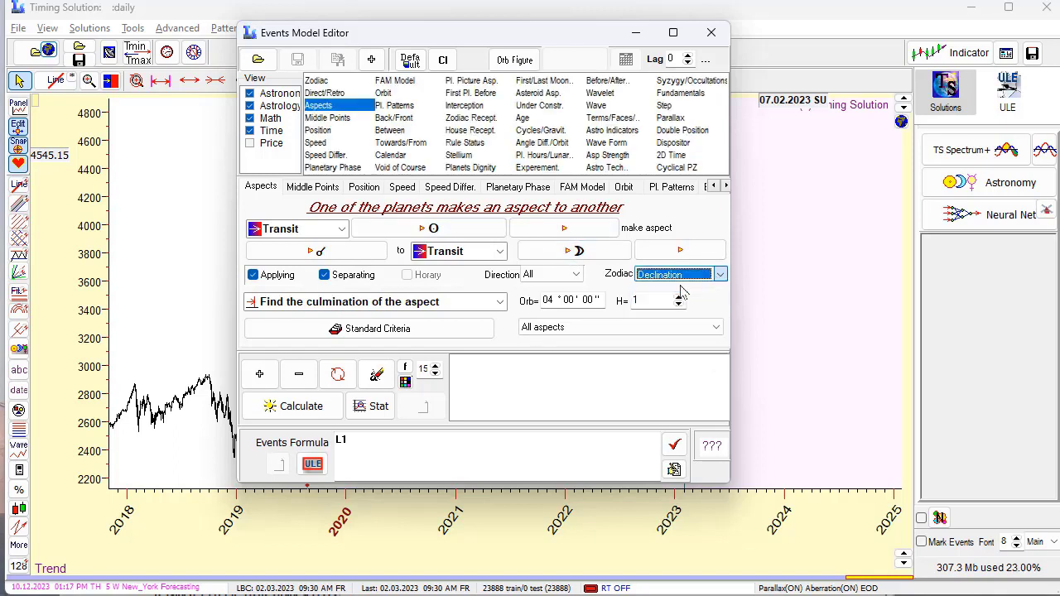
pyautogui.click(292, 410)
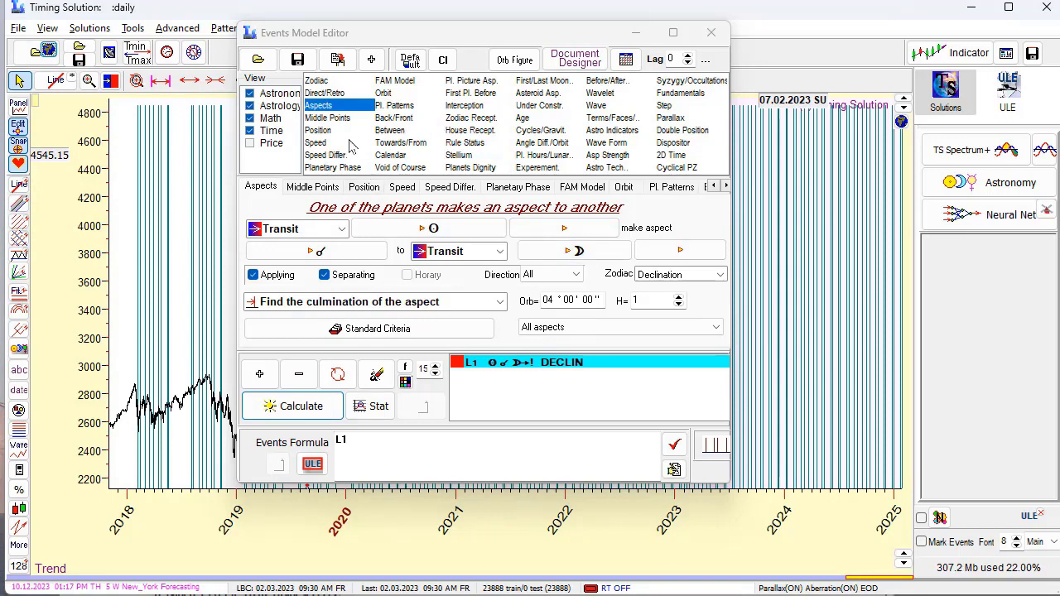
# Set the Position event's zodiac to Declination
pyautogui.click(318, 130)
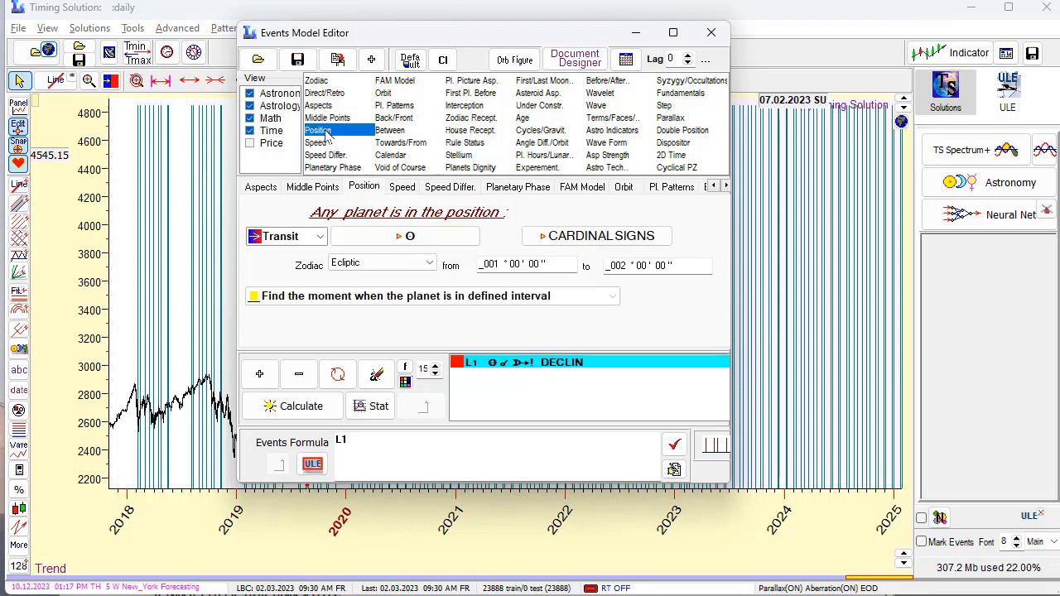
pyautogui.click(429, 263)
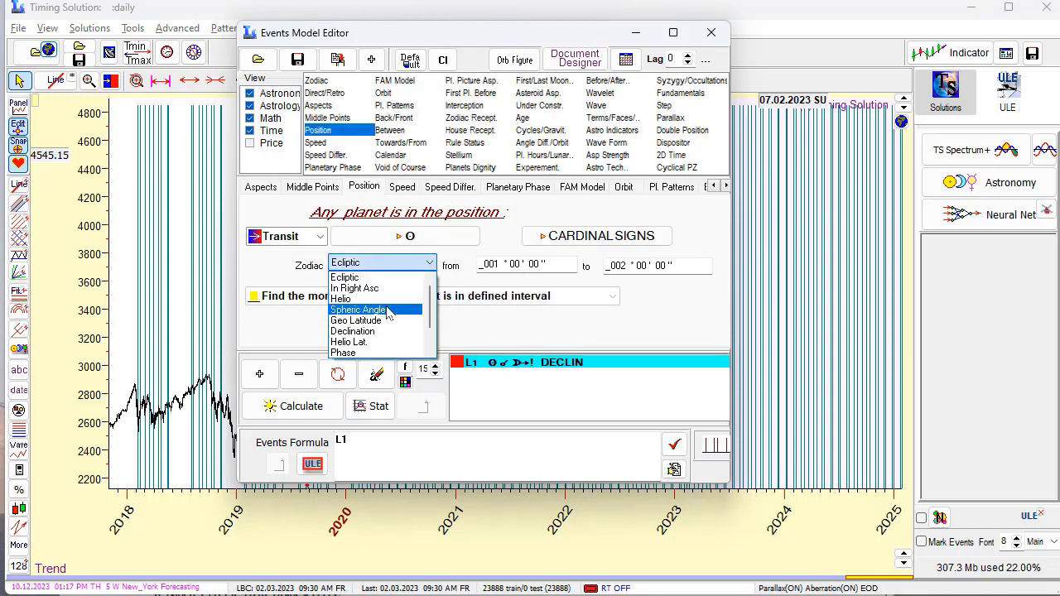
pyautogui.press('Up')
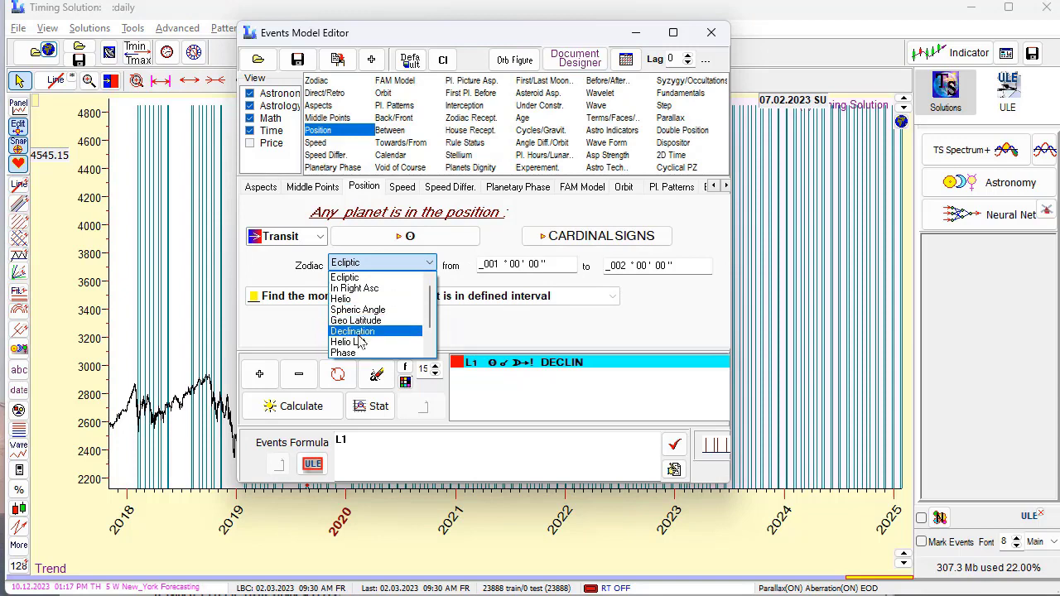
pyautogui.click(374, 330)
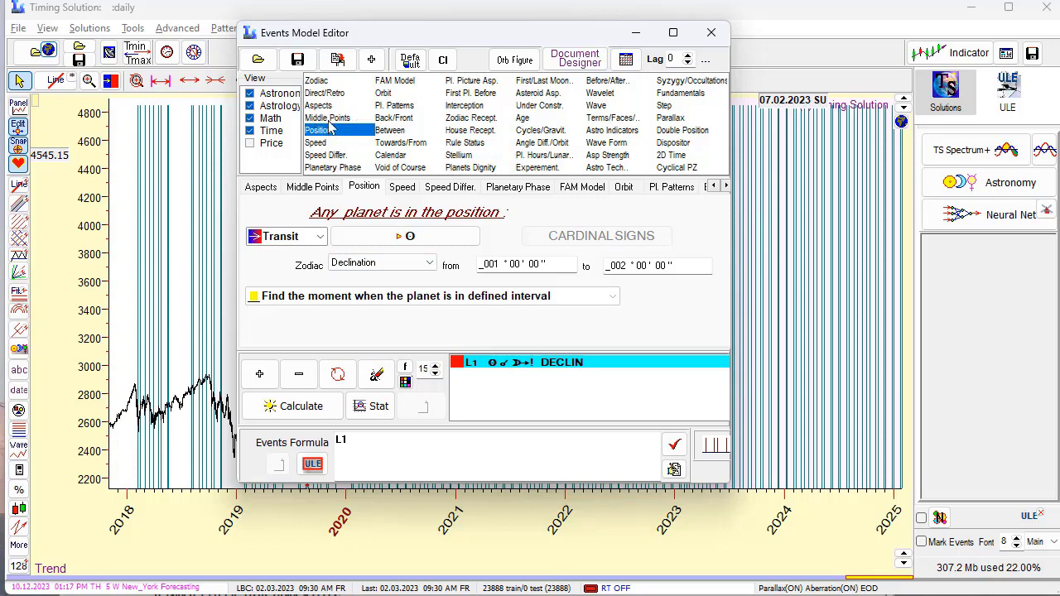
# Set the Middle Points event's zodiac to Declination, keeping its 4° orb
pyautogui.click(329, 118)
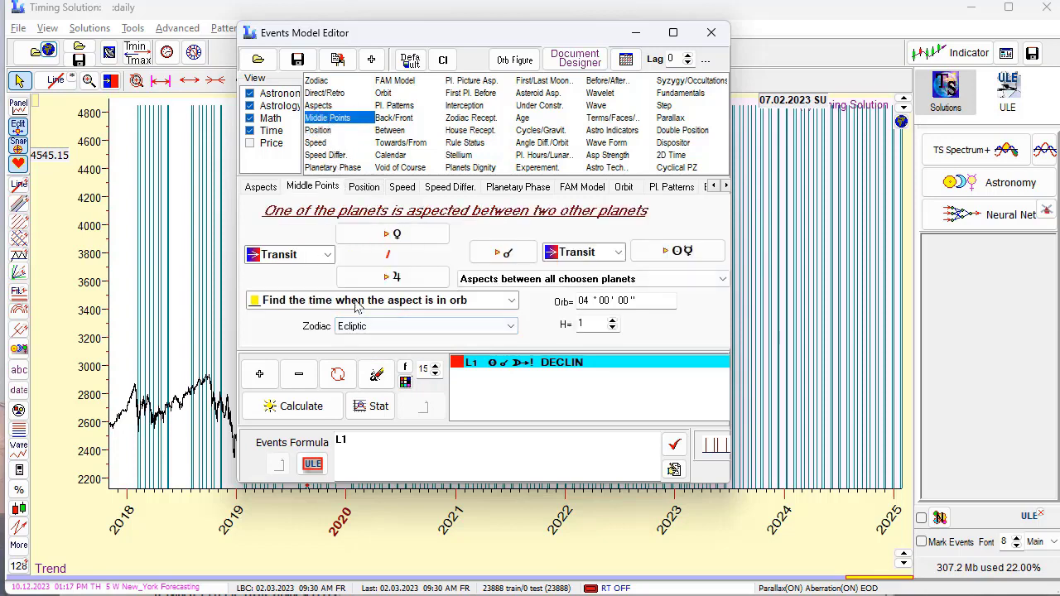
pyautogui.click(511, 327)
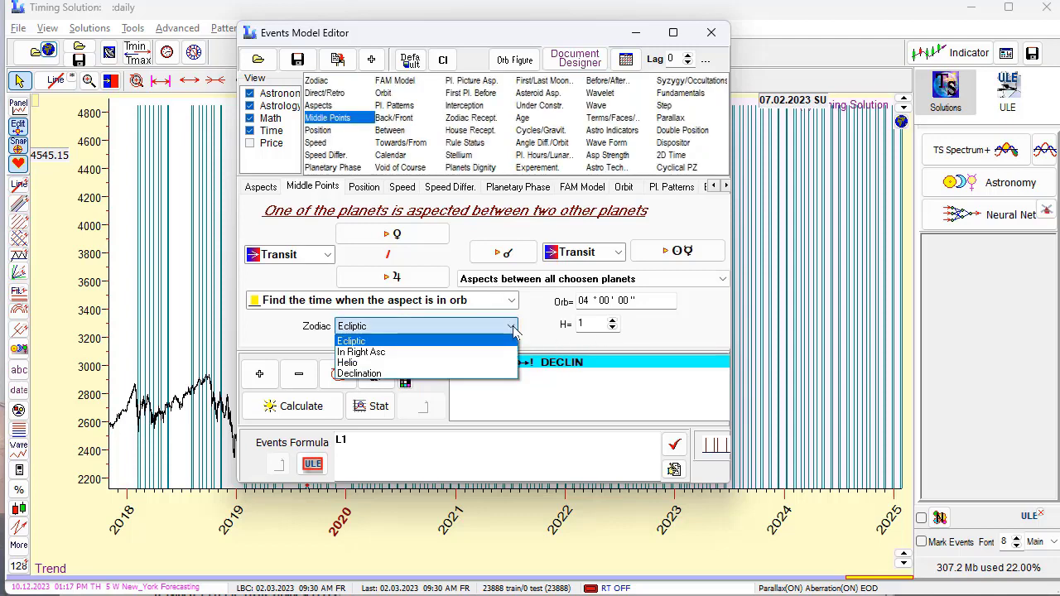
pyautogui.click(363, 373)
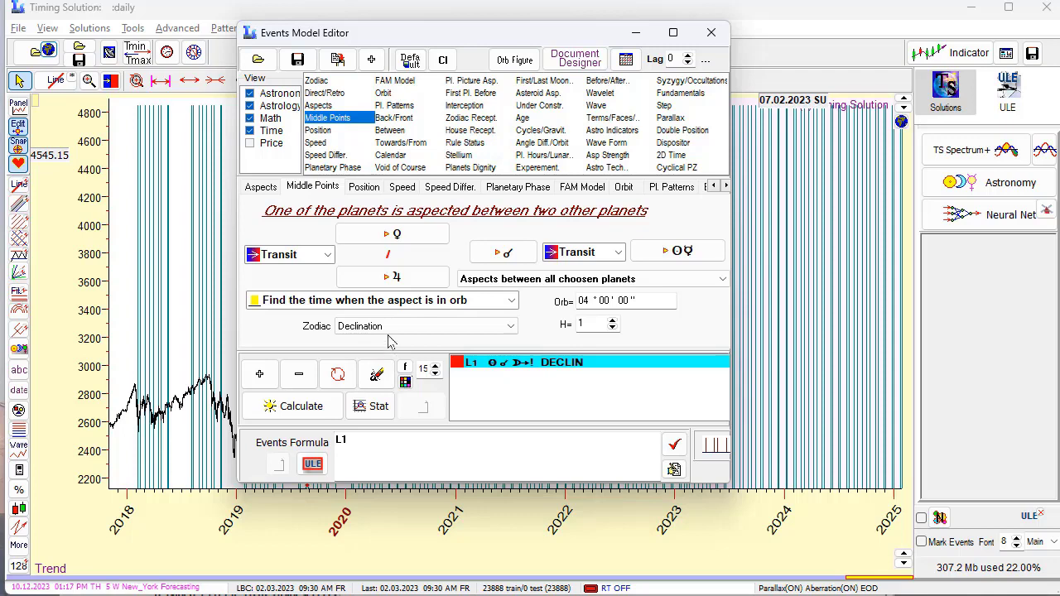
pyautogui.moveTo(427, 58); pyautogui.dragTo(385, 139)
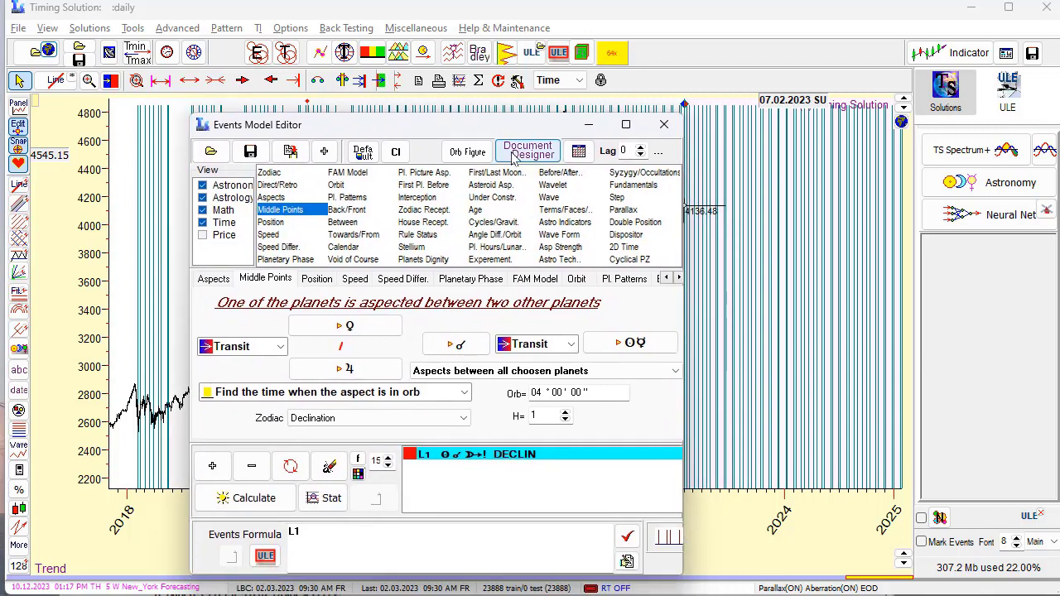
# Clear event L1, reopen the editor, and select Venus declination Out Of Bound North from the library
pyautogui.click(329, 468)
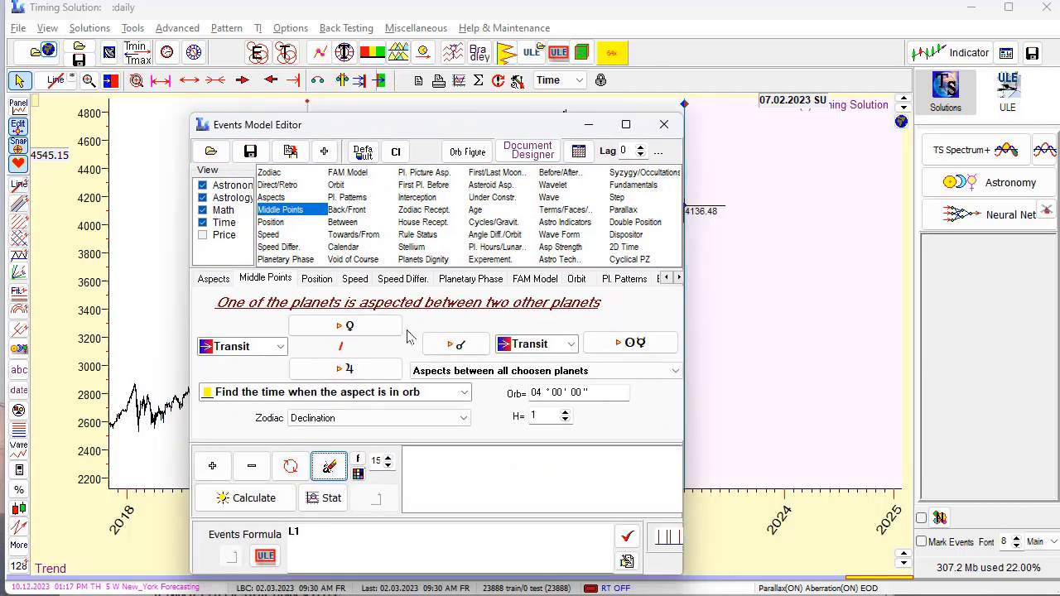
pyautogui.click(663, 125)
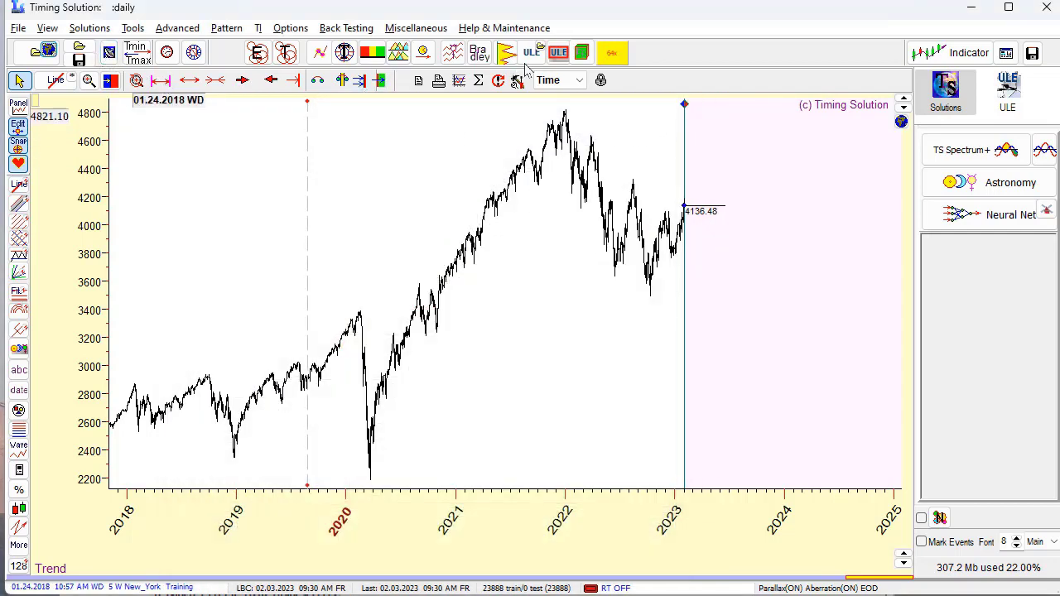
pyautogui.click(533, 57)
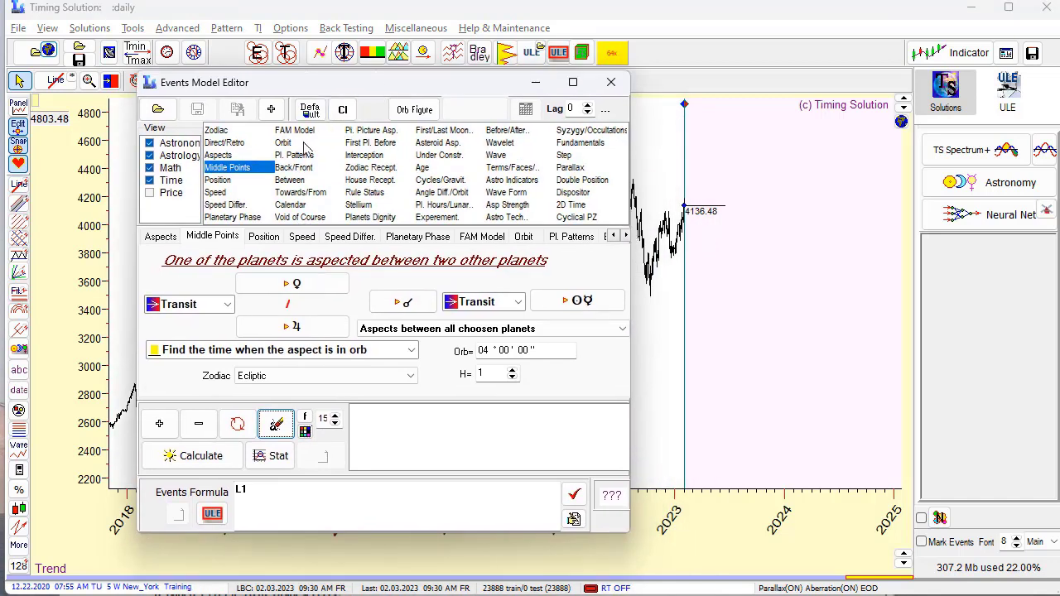
pyautogui.click(159, 110)
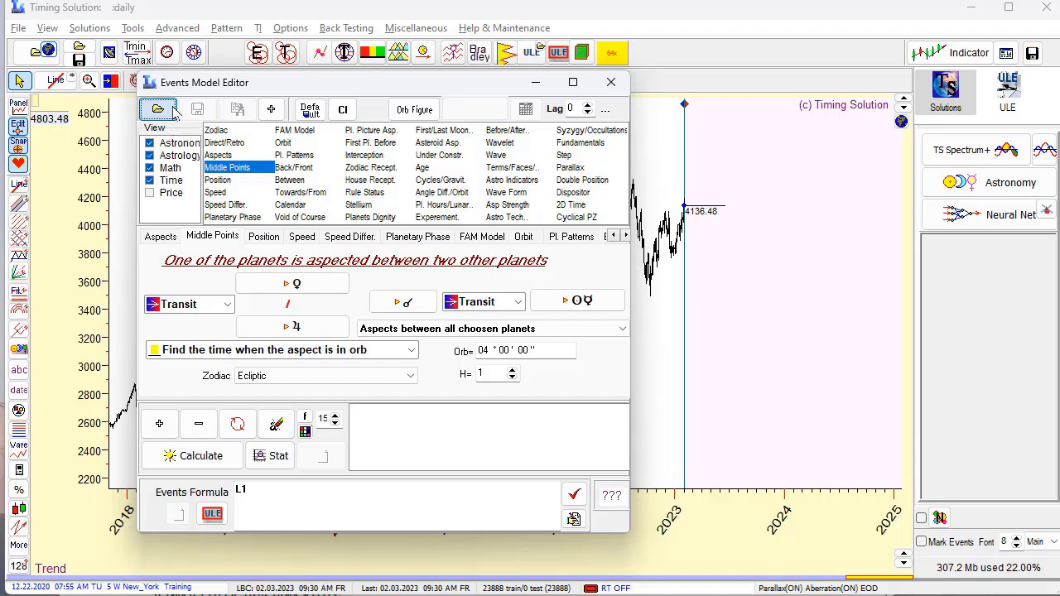
pyautogui.click(263, 281)
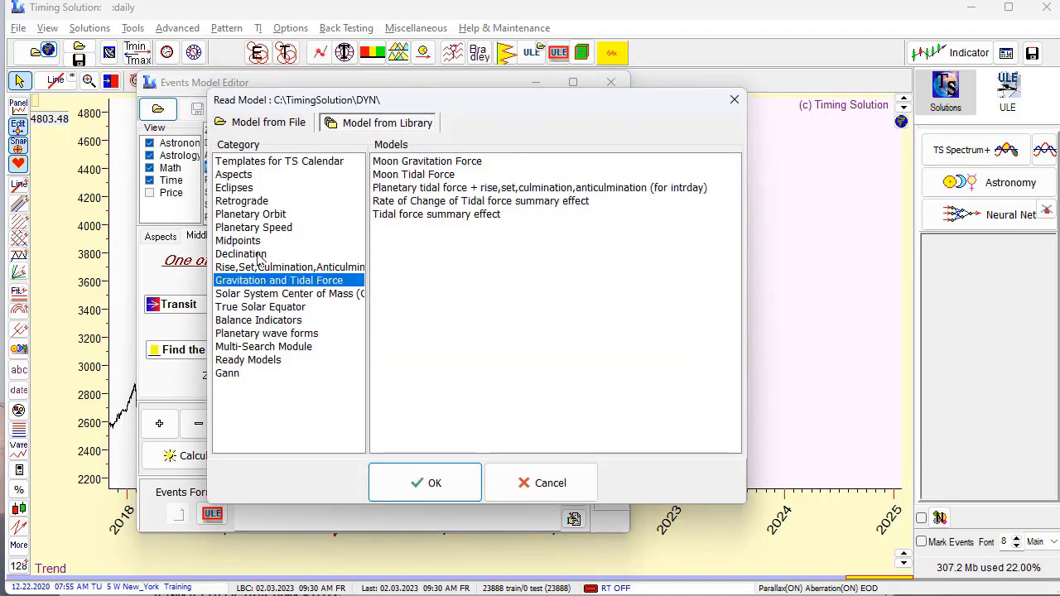
pyautogui.click(259, 253)
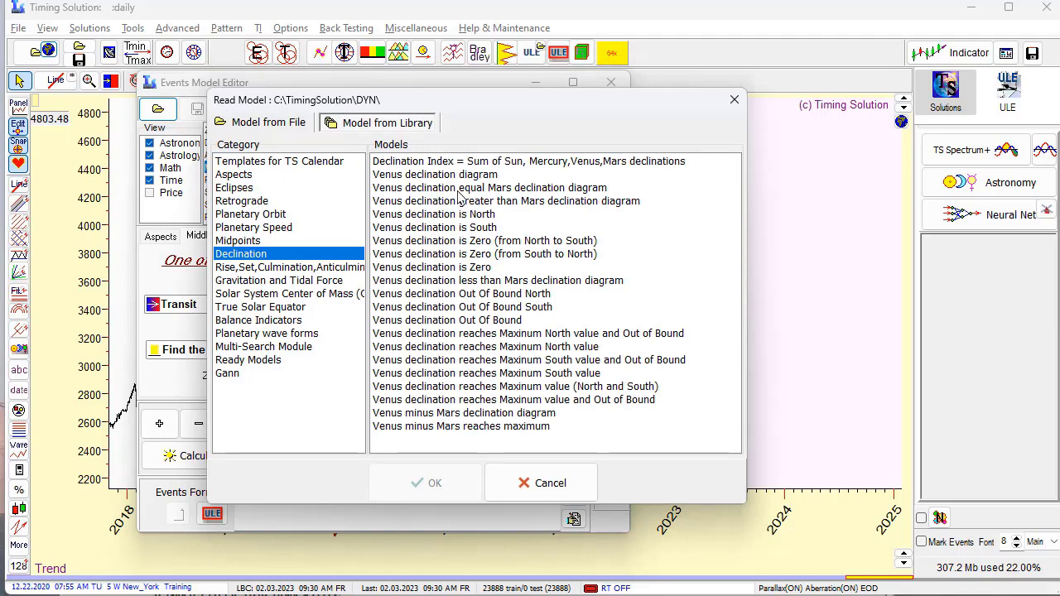
pyautogui.click(477, 294)
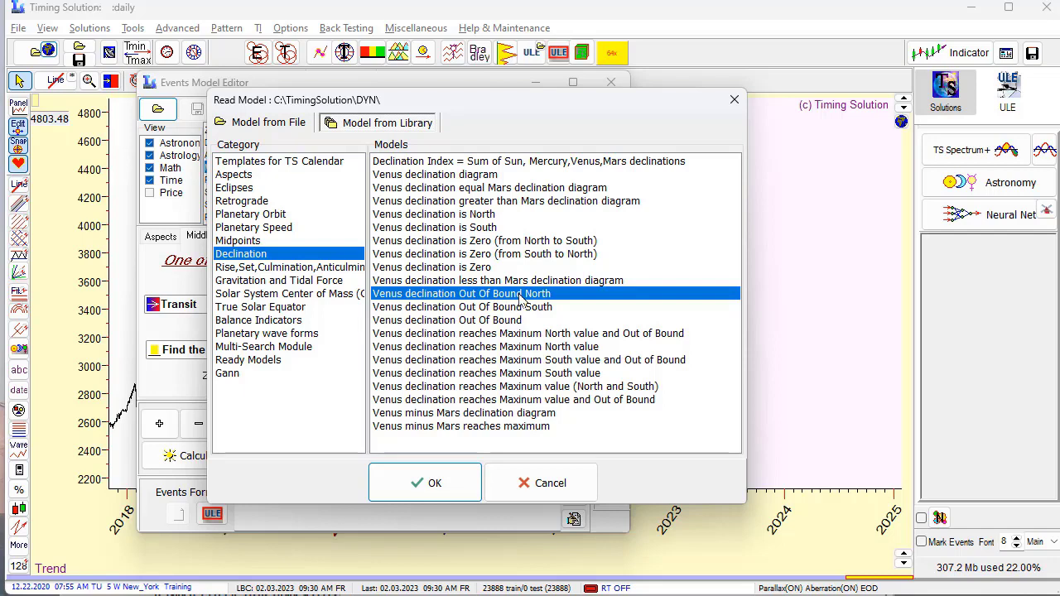
# Load the Venus declination Out Of Bound North model and calculate its events on the chart
pyautogui.click(434, 483)
pyautogui.click(195, 455)
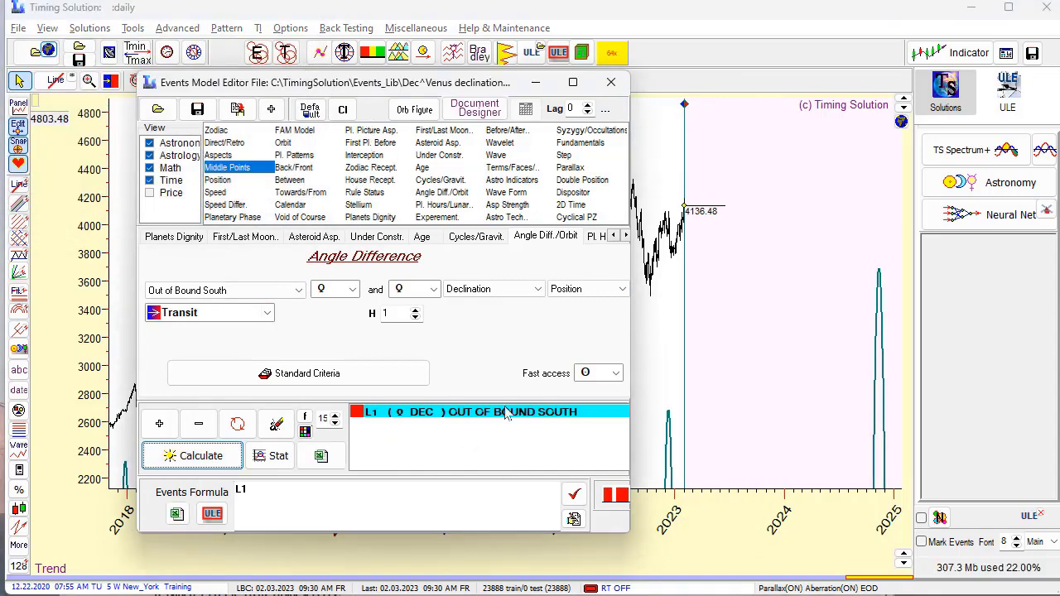
pyautogui.moveTo(388, 74); pyautogui.dragTo(991, 152)
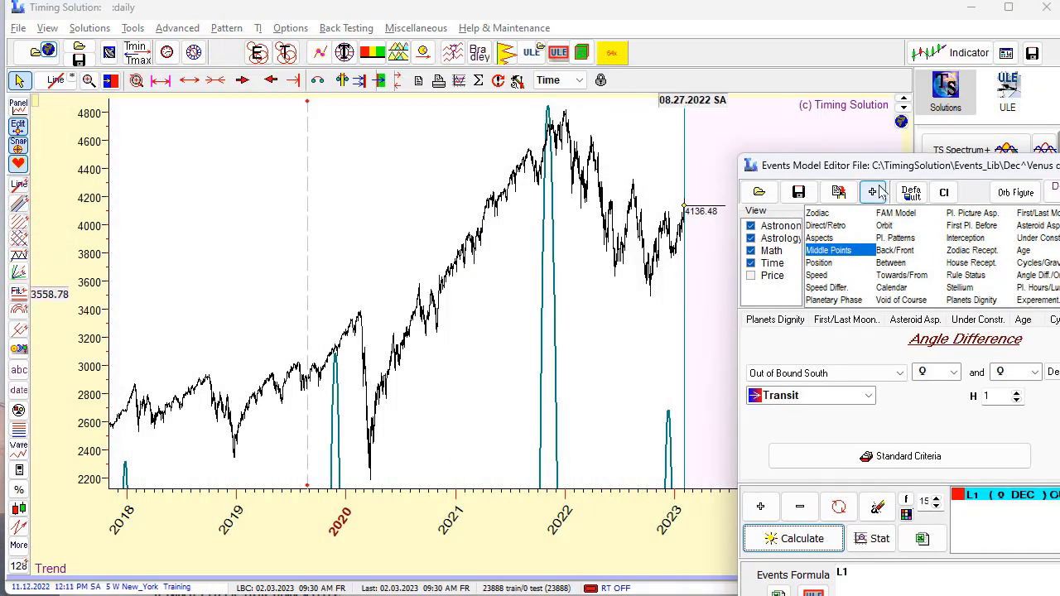
pyautogui.moveTo(828, 160); pyautogui.dragTo(382, 47)
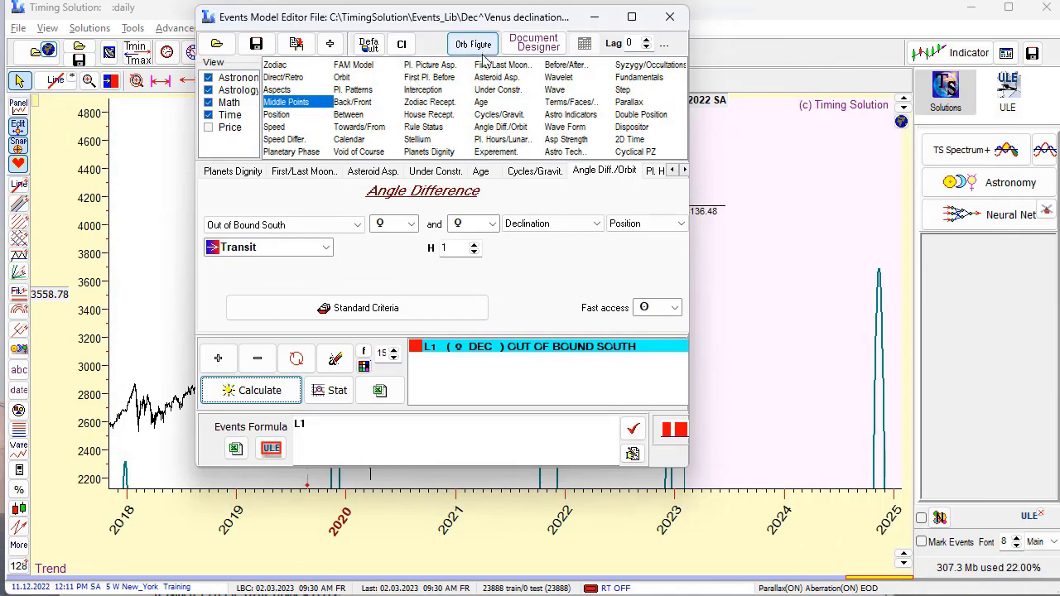
pyautogui.click(297, 44)
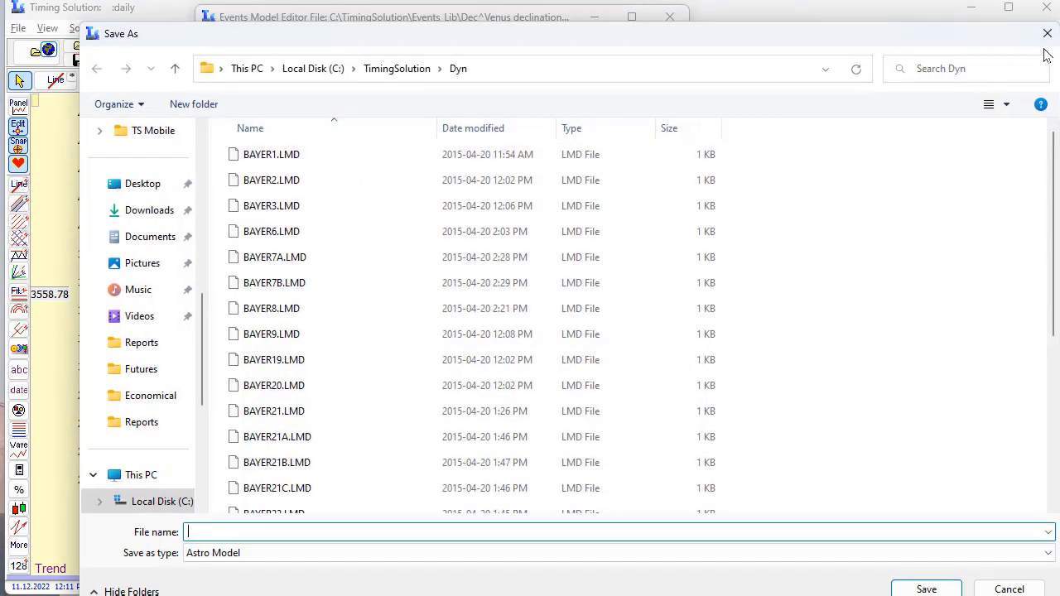
pyautogui.click(1046, 34)
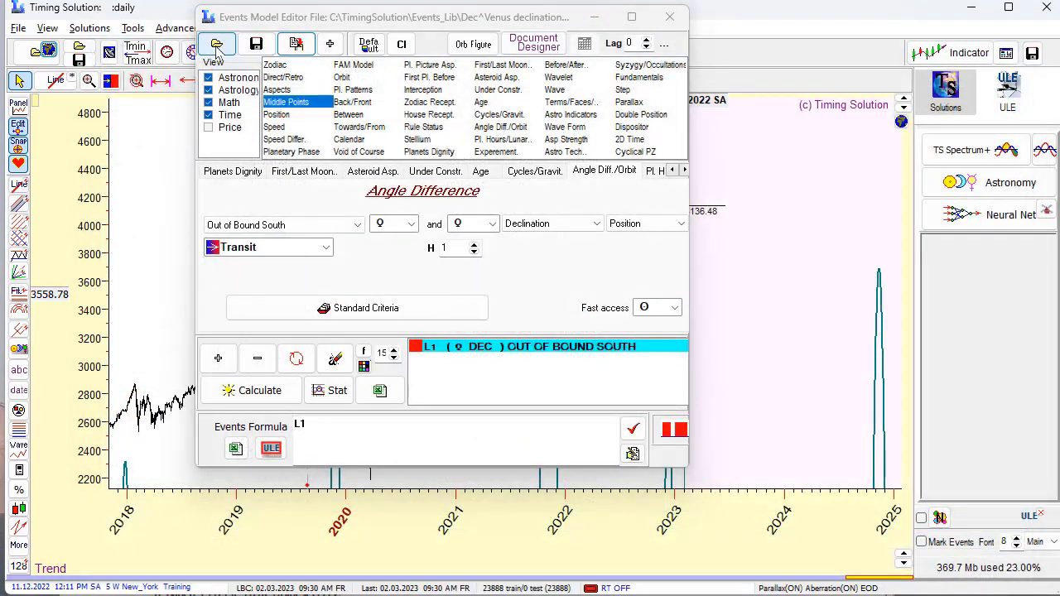
# Load and calculate the Venus declination diagram, zooming the time axis out to 2011–2021
pyautogui.click(216, 45)
pyautogui.click(426, 175)
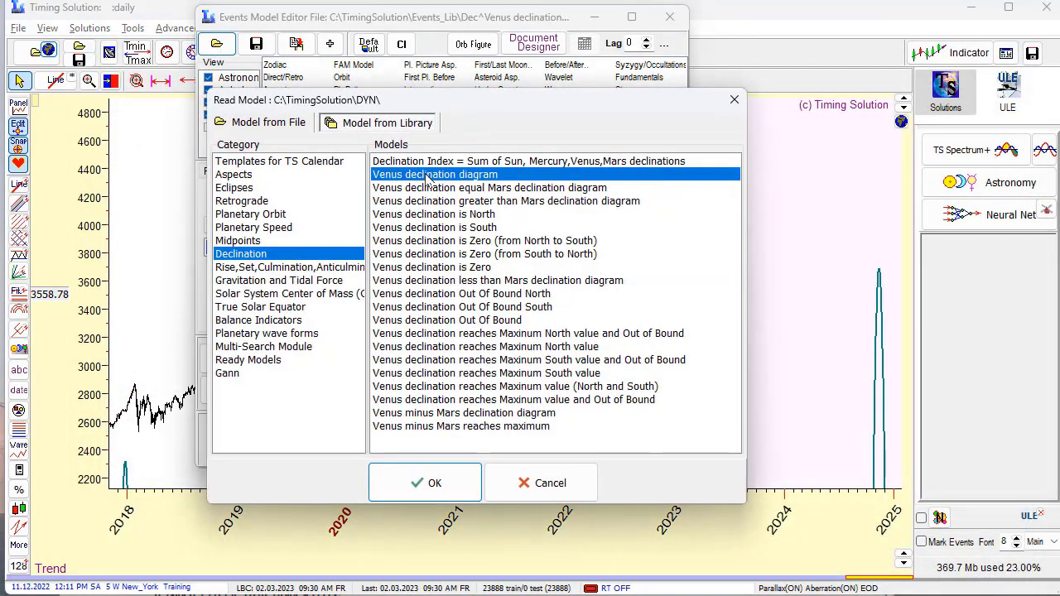
pyautogui.click(428, 481)
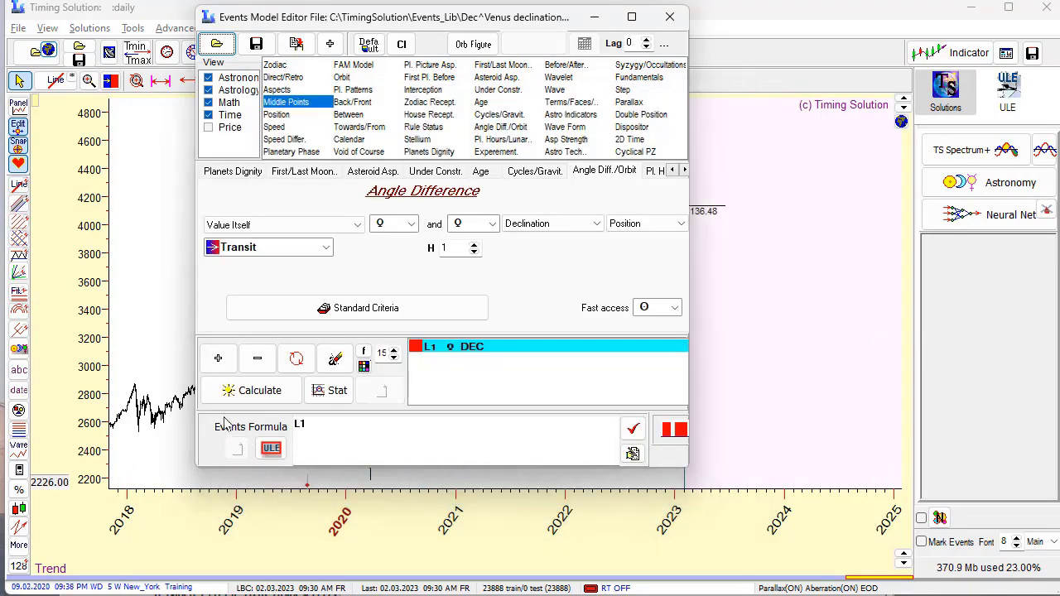
pyautogui.click(244, 402)
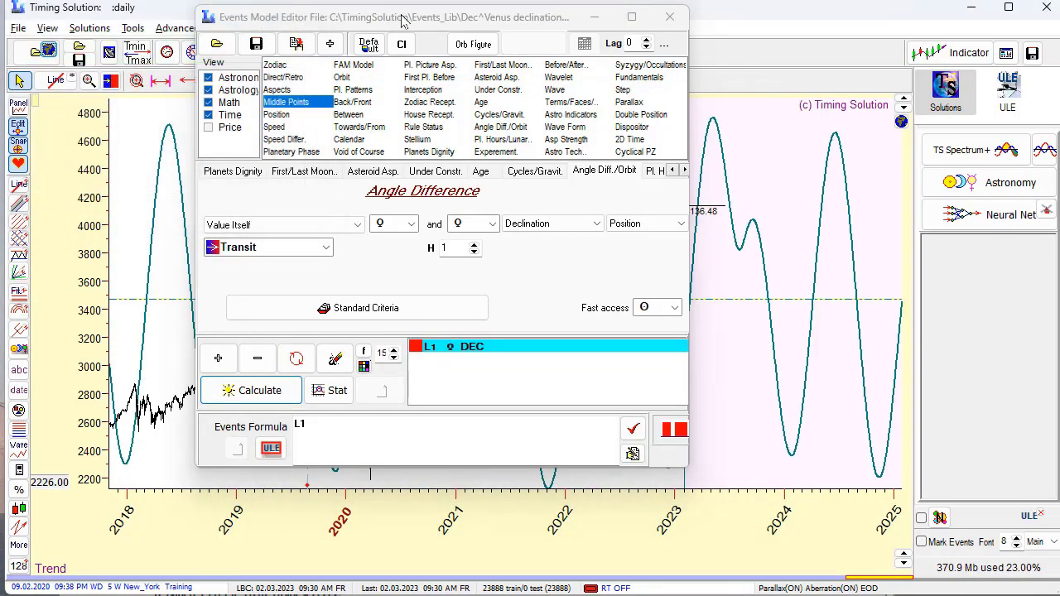
pyautogui.moveTo(403, 19); pyautogui.dragTo(926, 204)
pyautogui.click(194, 85)
pyautogui.click(194, 84)
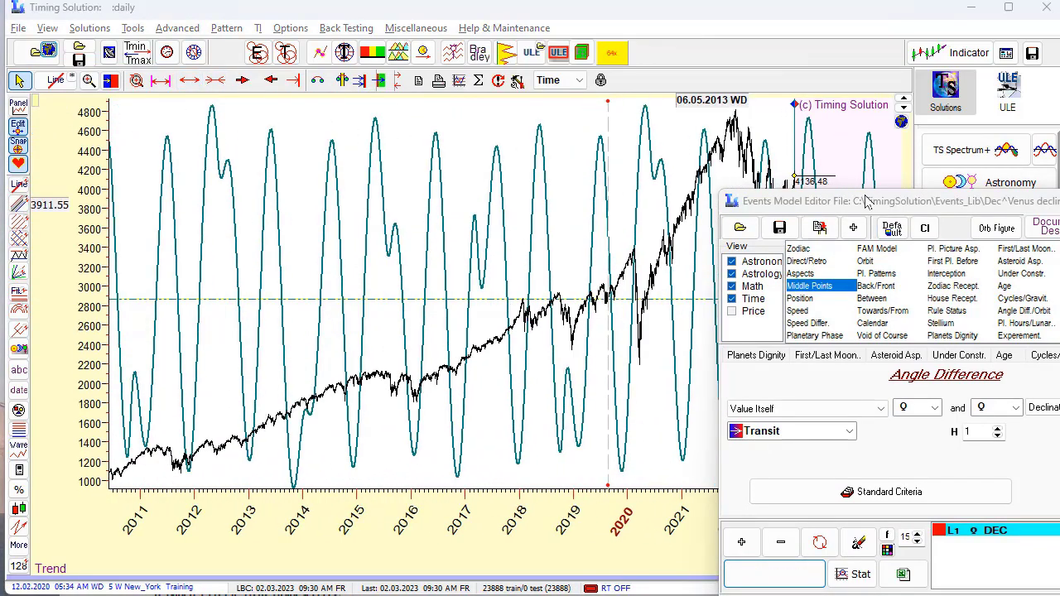
pyautogui.moveTo(861, 201); pyautogui.dragTo(511, 137)
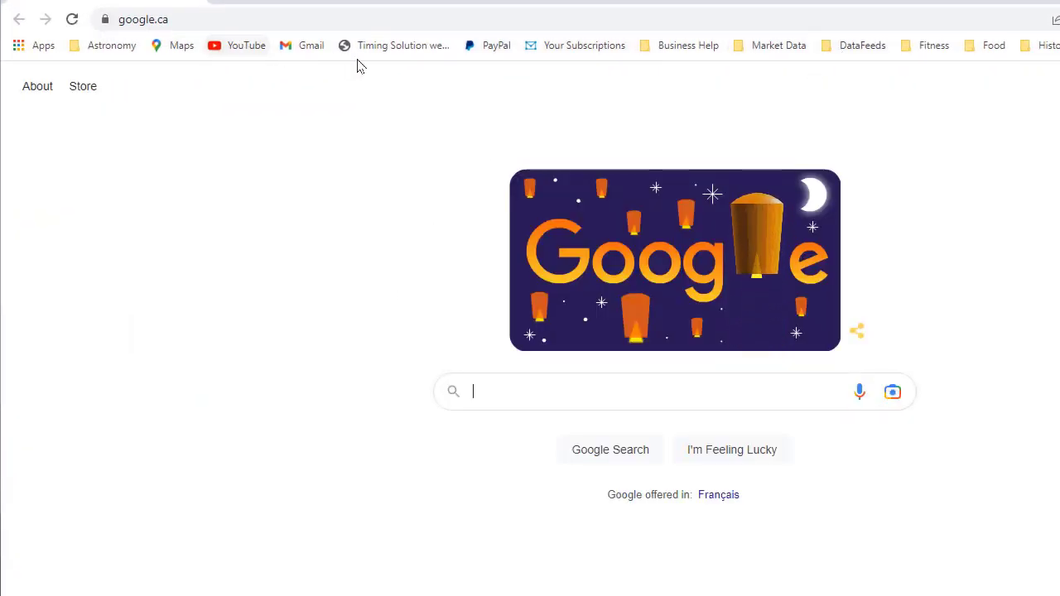
# Search the Timing Solution website's Knowledge Database for 'Declination'
pyautogui.click(402, 46)
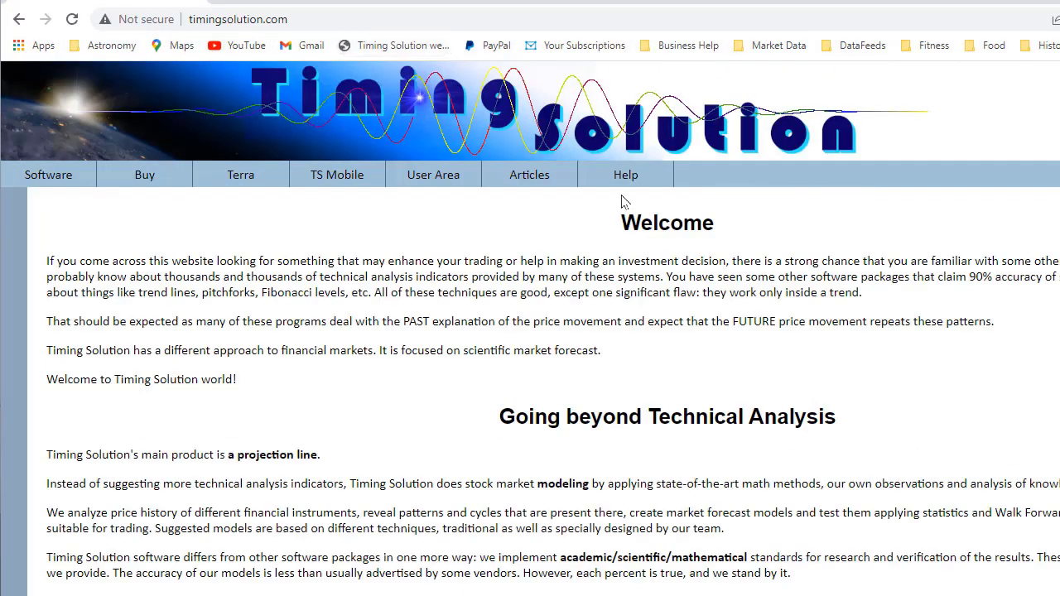
pyautogui.moveTo(623, 182)
pyautogui.click(584, 258)
pyautogui.click(214, 276)
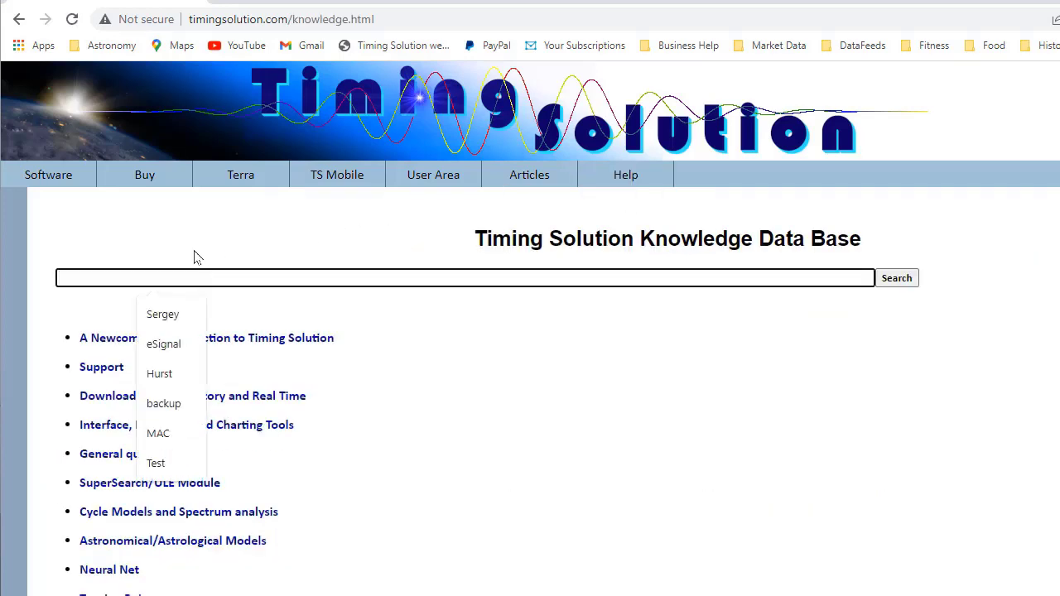
pyautogui.write('DEV')
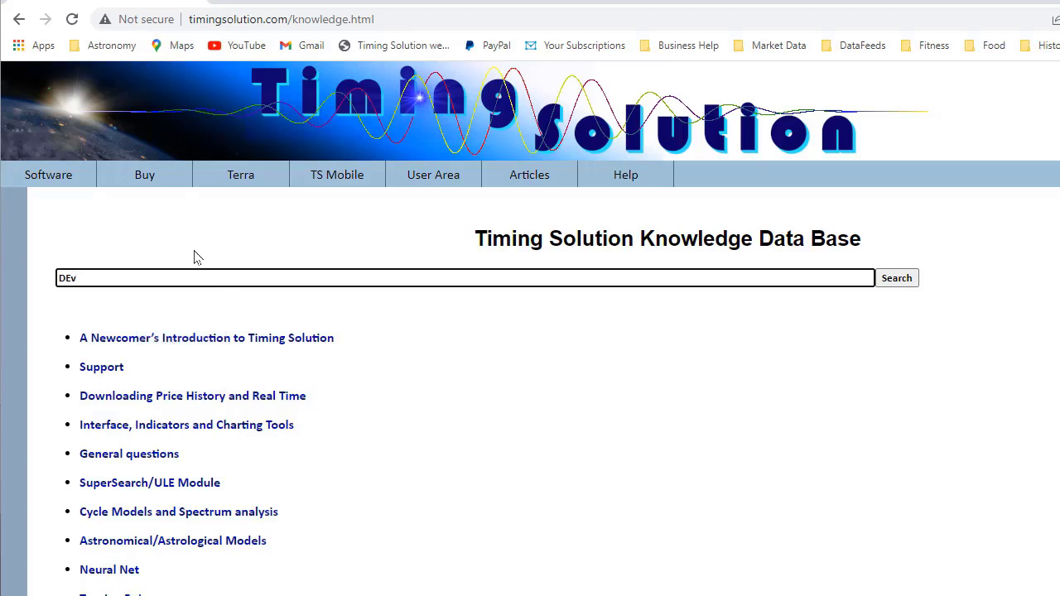
pyautogui.press('BackSpace')
pyautogui.press('BackSpace')
pyautogui.write('eclinat')
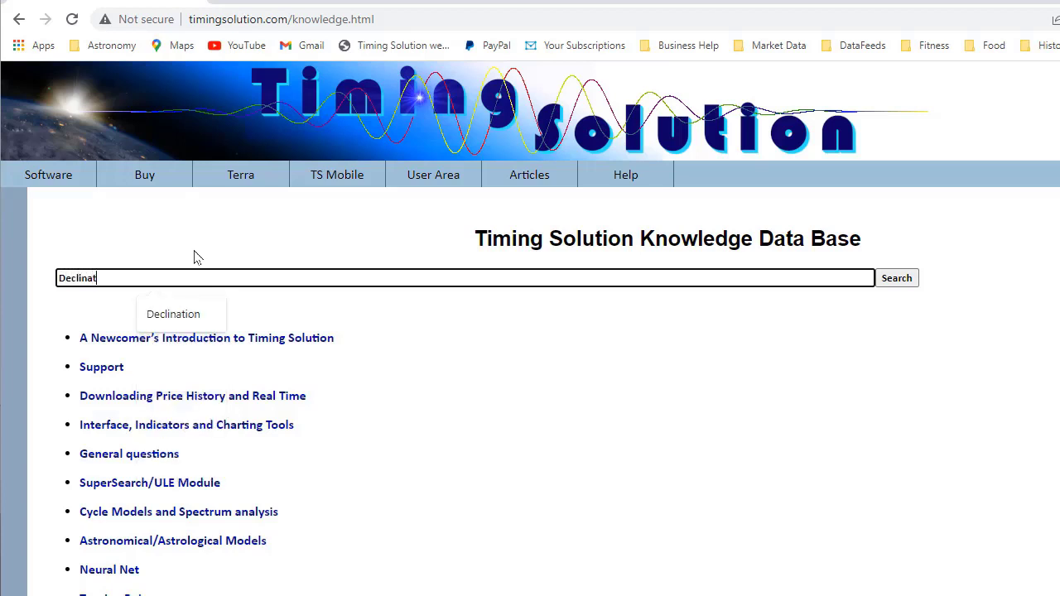
pyautogui.write('ion')
pyautogui.press('Return')
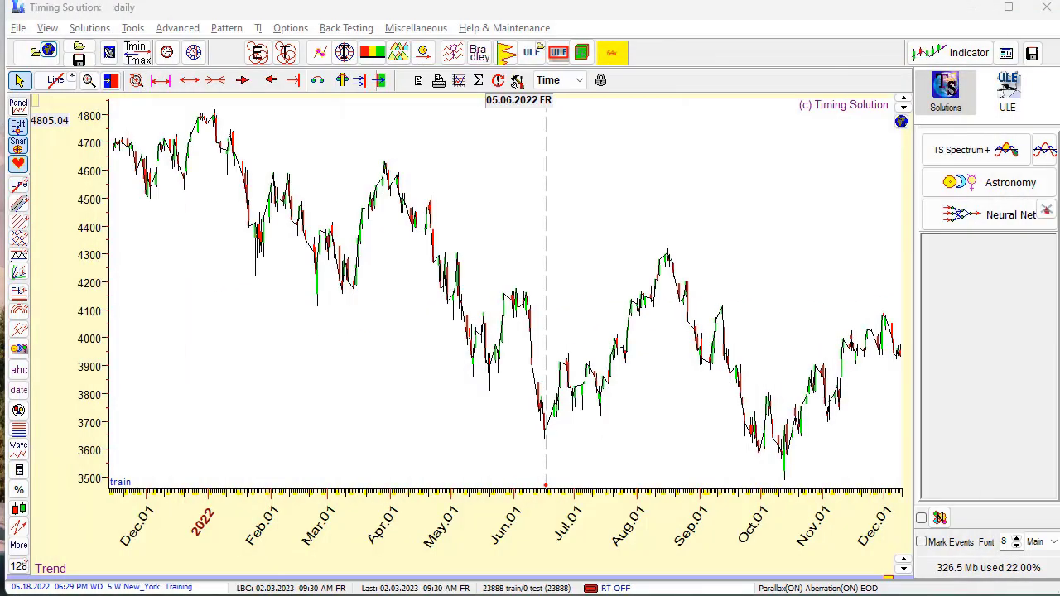
# Show Apr 2022–Mar 2023 and calculate event L1, Venus ingressing 25° of every sign
pyautogui.moveTo(671, 239); pyautogui.dragTo(584, 232)
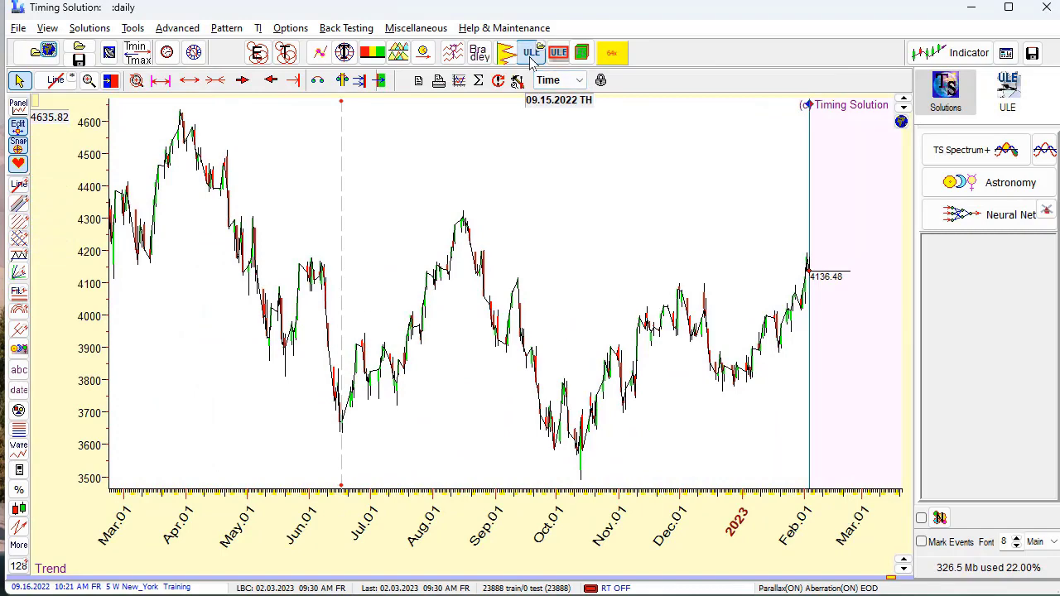
pyautogui.click(530, 58)
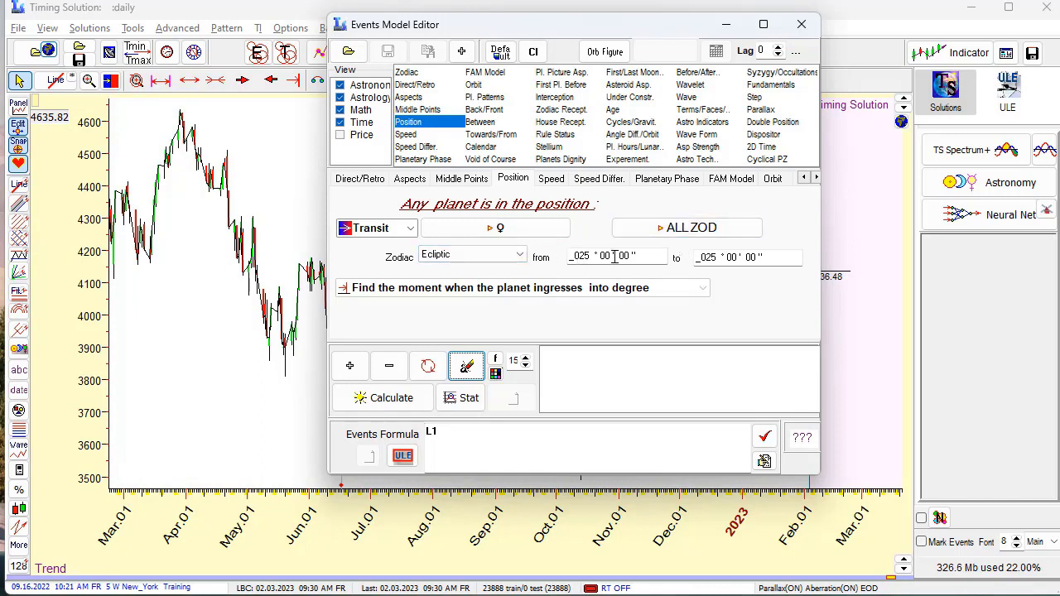
pyautogui.click(387, 399)
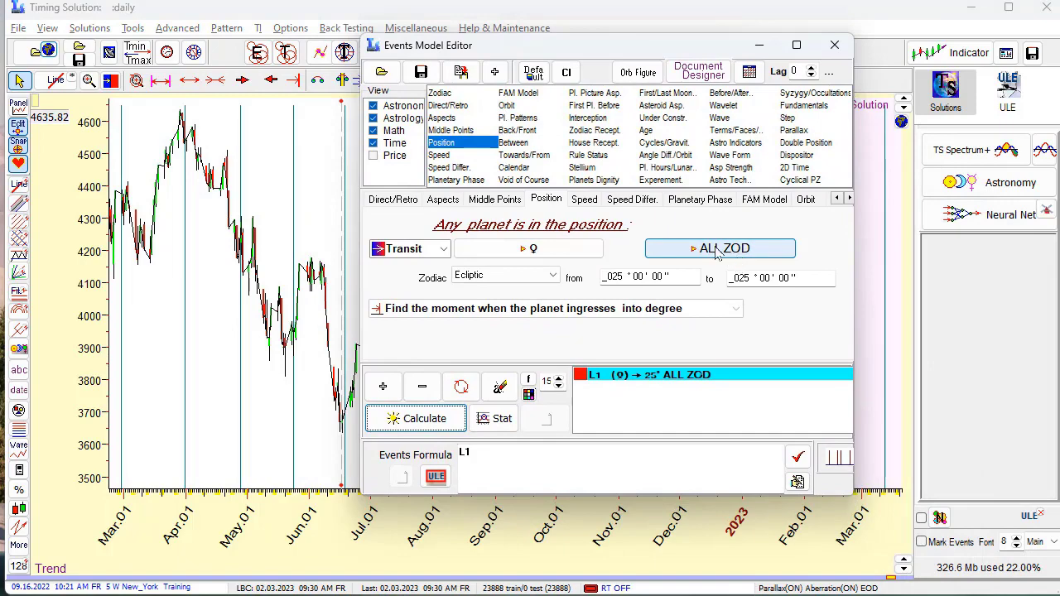
pyautogui.moveTo(546, 52); pyautogui.dragTo(696, 540)
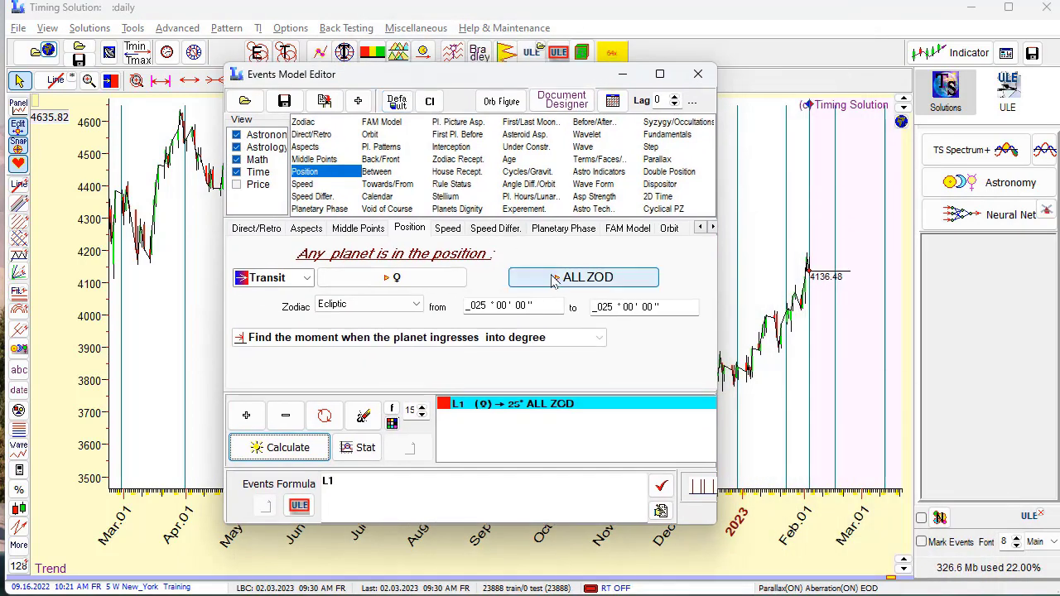
pyautogui.click(553, 280)
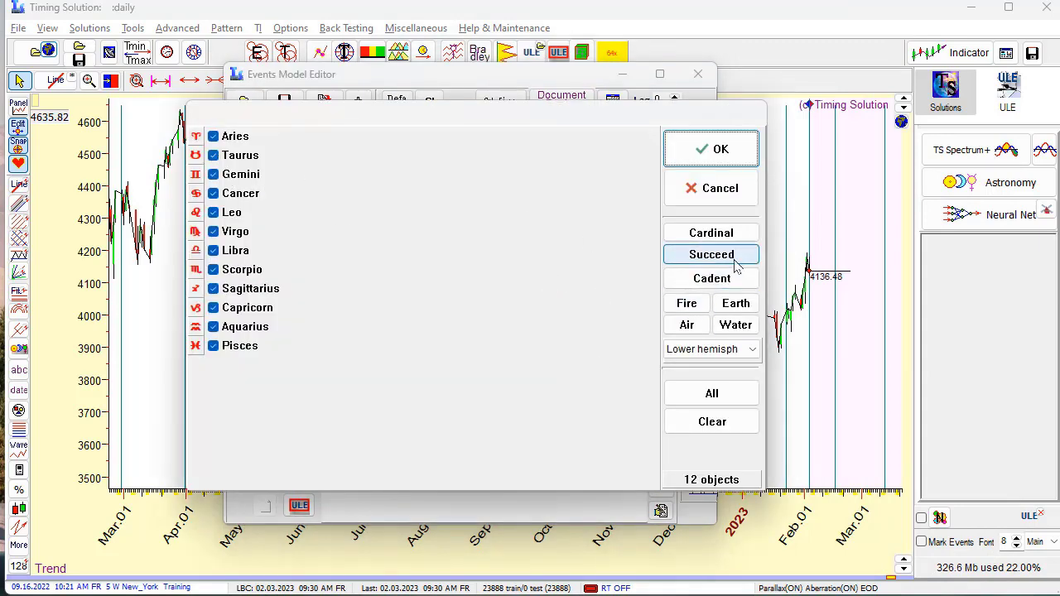
# Restrict the Venus 25° ingress to the four cardinal signs and recalculate the event lines
pyautogui.click(712, 424)
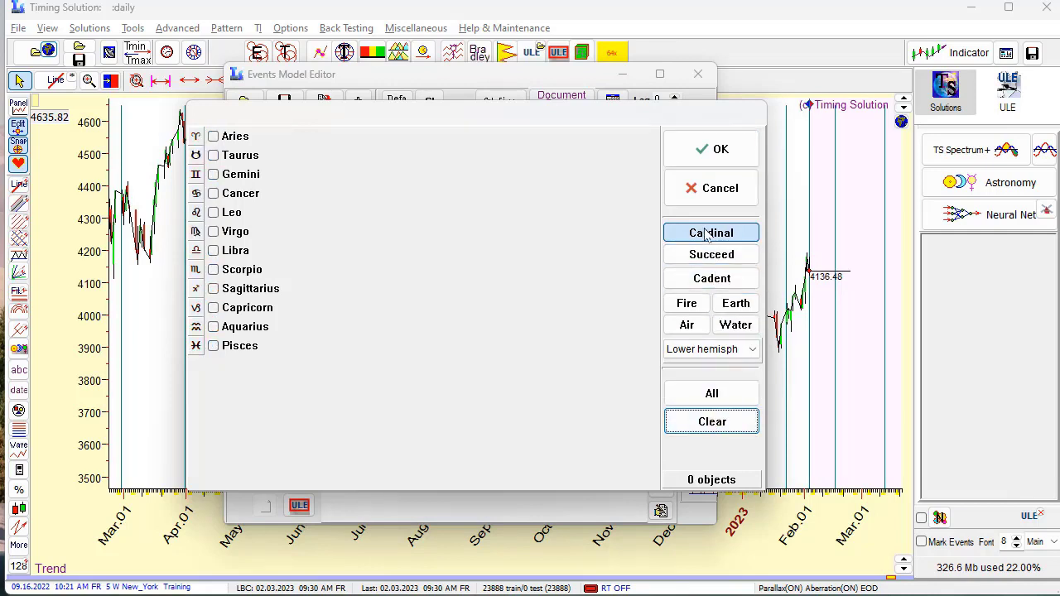
pyautogui.click(712, 233)
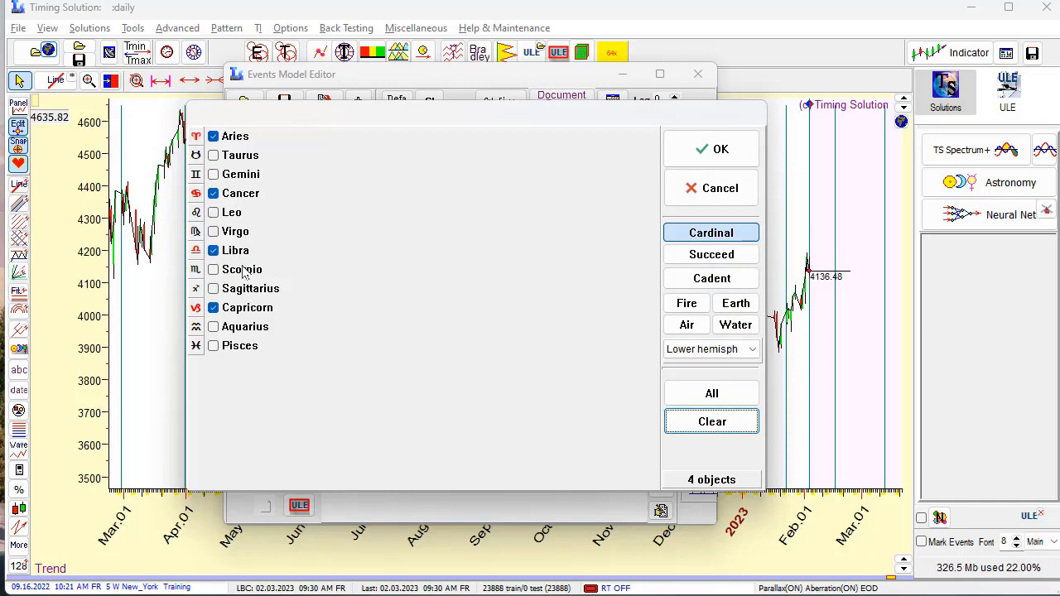
pyautogui.click(703, 156)
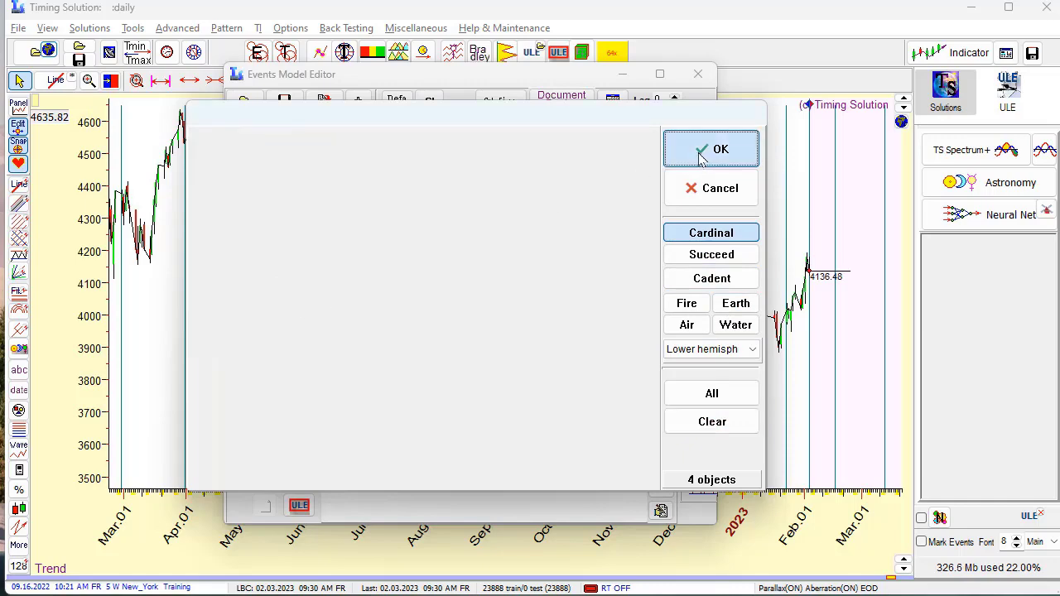
pyautogui.click(323, 417)
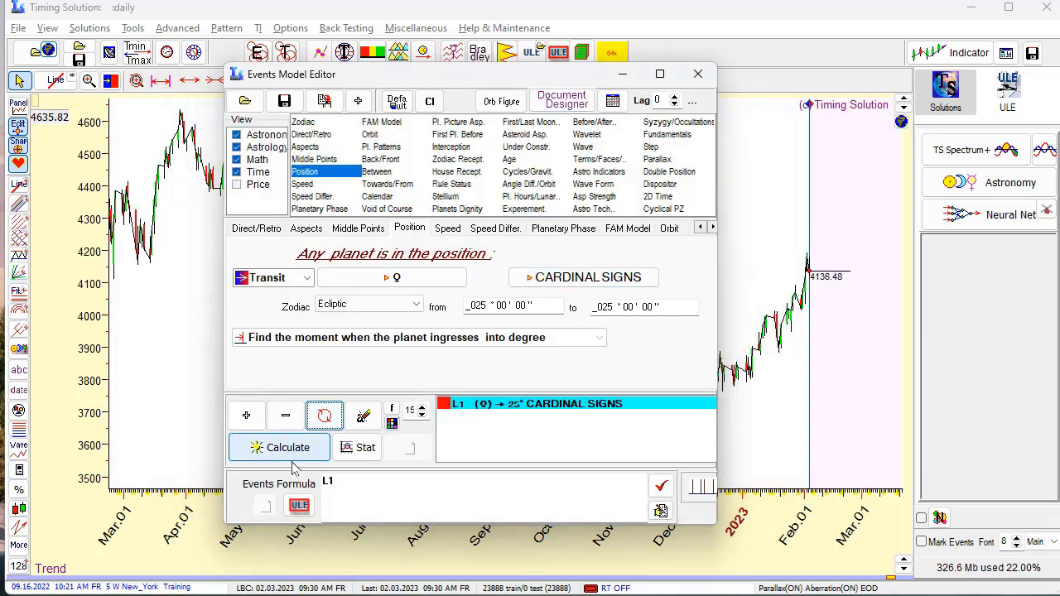
pyautogui.click(286, 447)
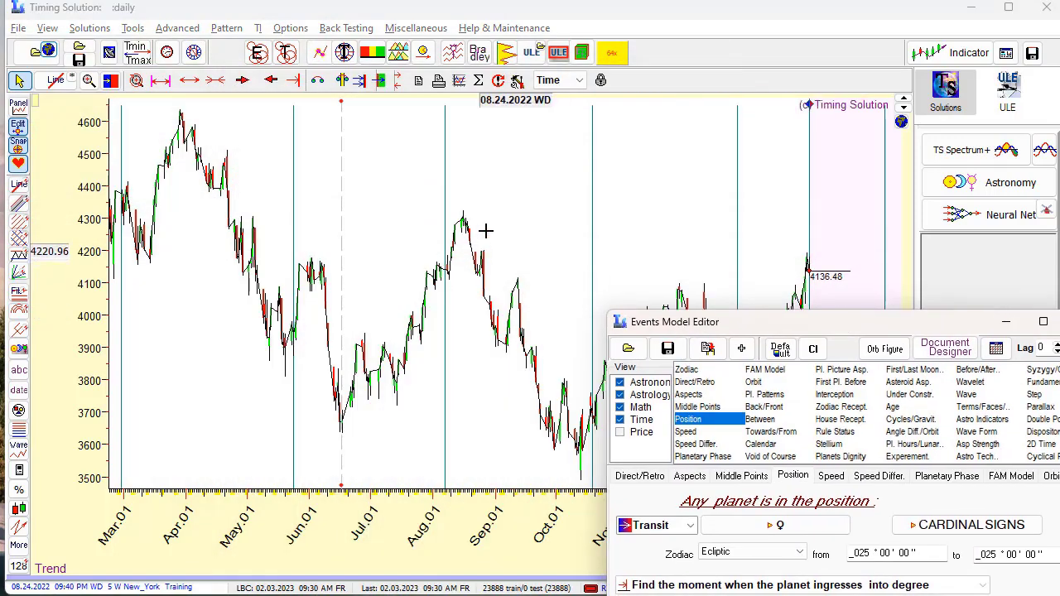
# Pan the chart to earlier dates and compress the time axis twice
pyautogui.moveTo(485, 231); pyautogui.dragTo(530, 206)
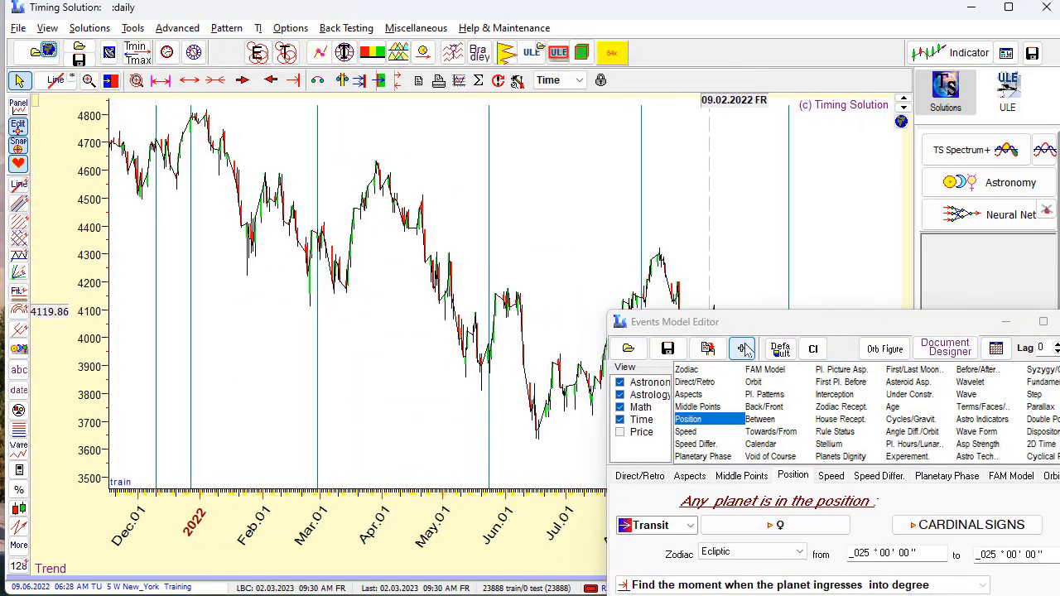
pyautogui.click(189, 83)
pyautogui.click(188, 83)
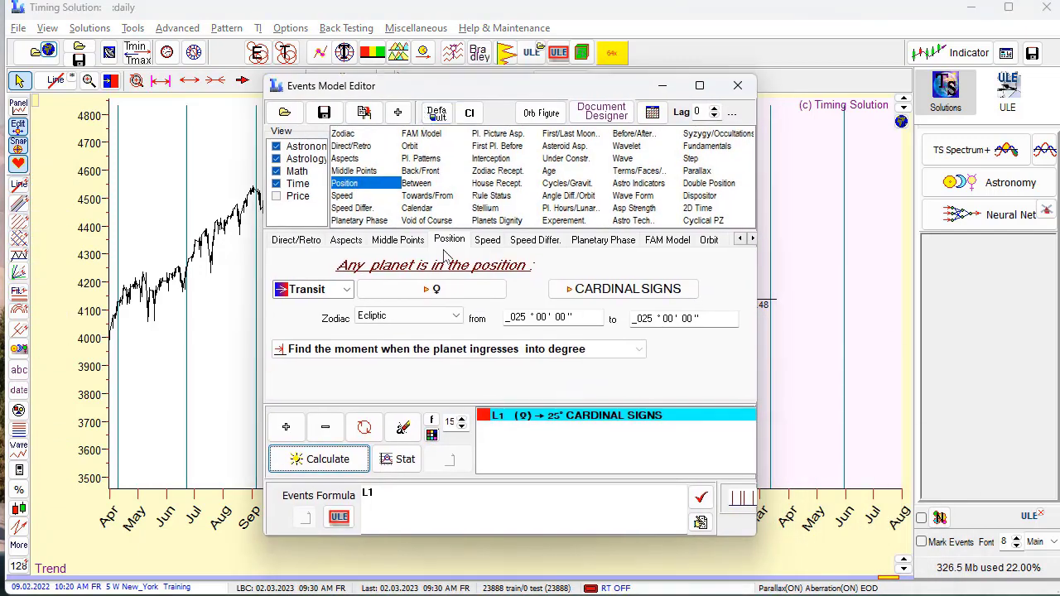
# Switch event L1 from Venus to Mars, restore all twelve signs, and recalculate its lines
pyautogui.click(423, 287)
pyautogui.click(238, 196)
pyautogui.click(235, 213)
pyautogui.click(710, 150)
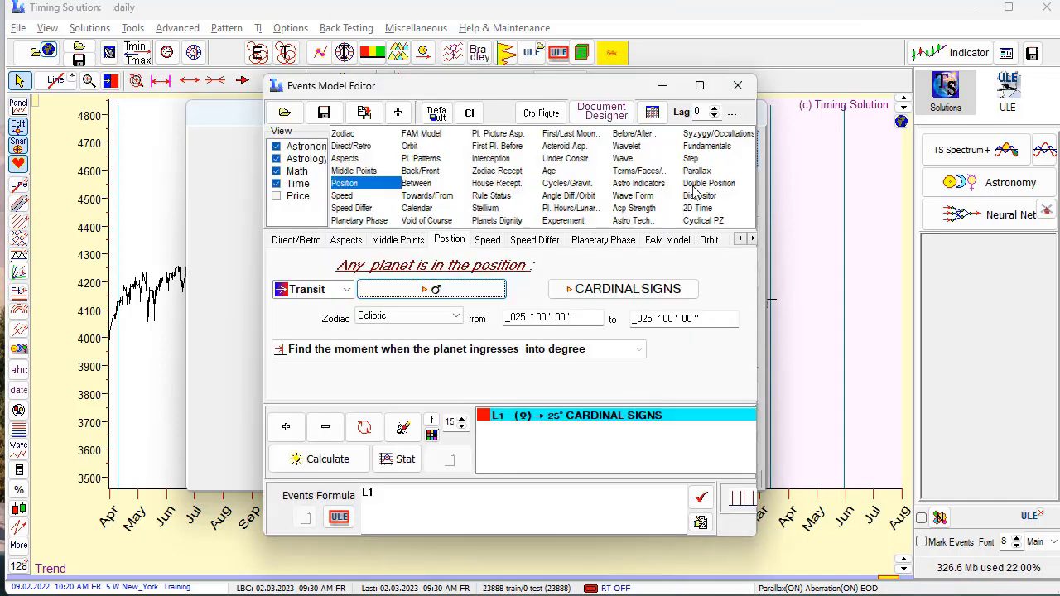
pyautogui.click(610, 289)
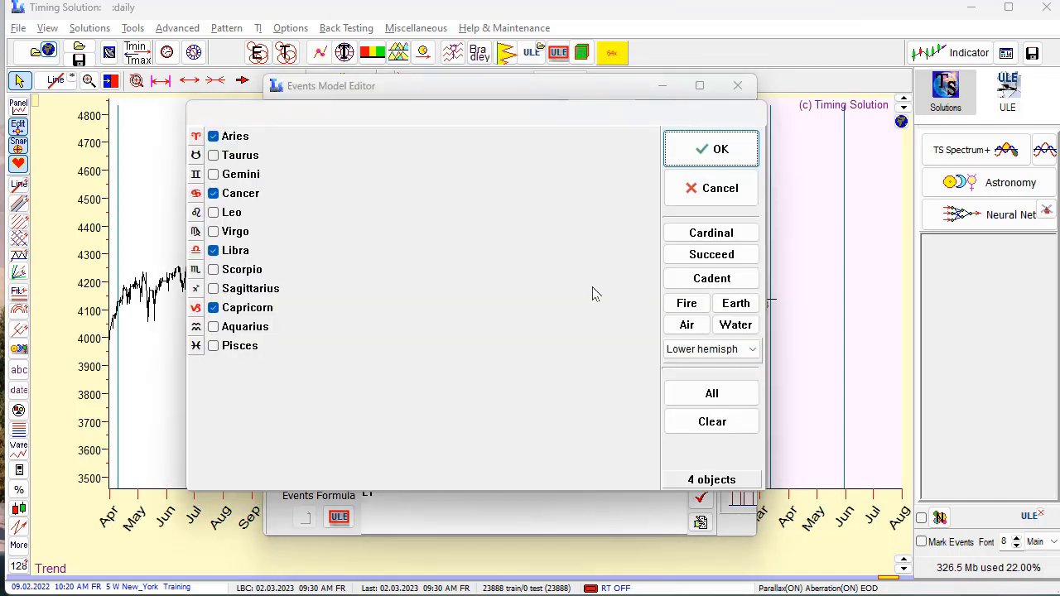
pyautogui.click(712, 394)
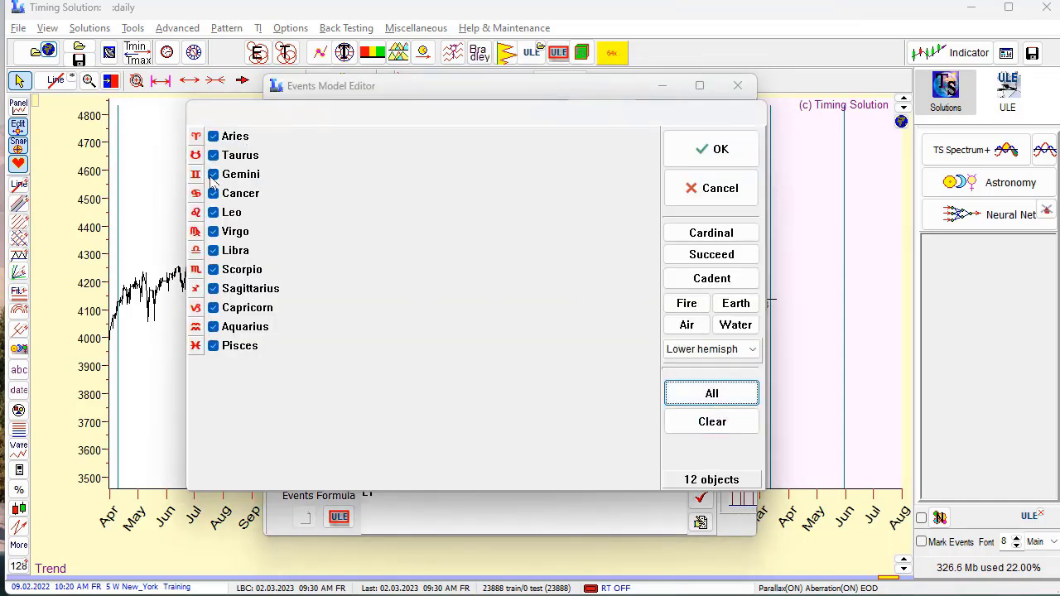
pyautogui.click(710, 149)
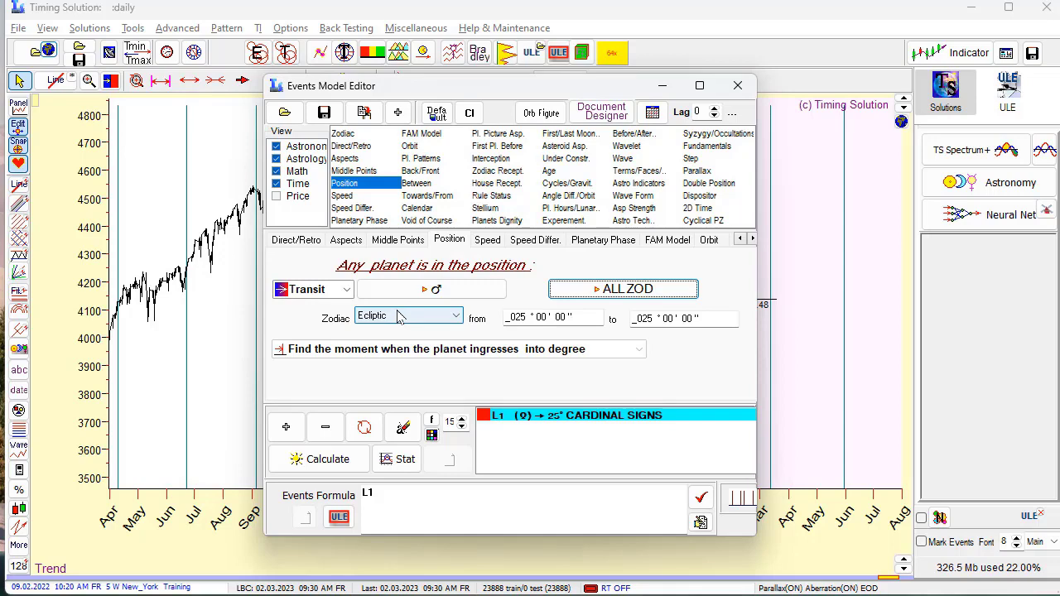
pyautogui.click(365, 427)
pyautogui.click(320, 451)
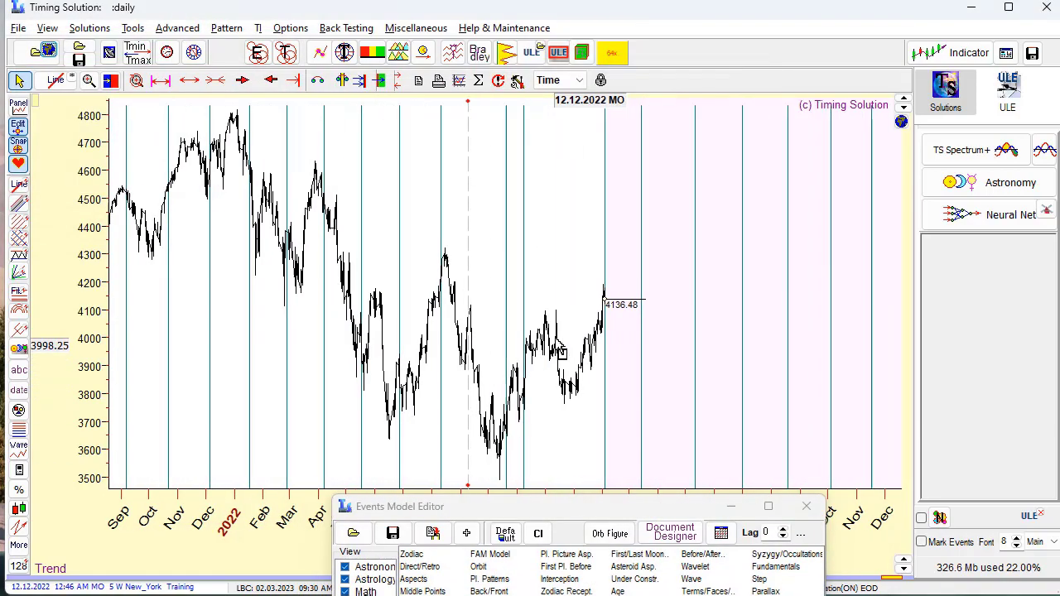
# Pan the chart back to 2021 and move the Events Model Editor to the screen top
pyautogui.moveTo(560, 351); pyautogui.dragTo(637, 236)
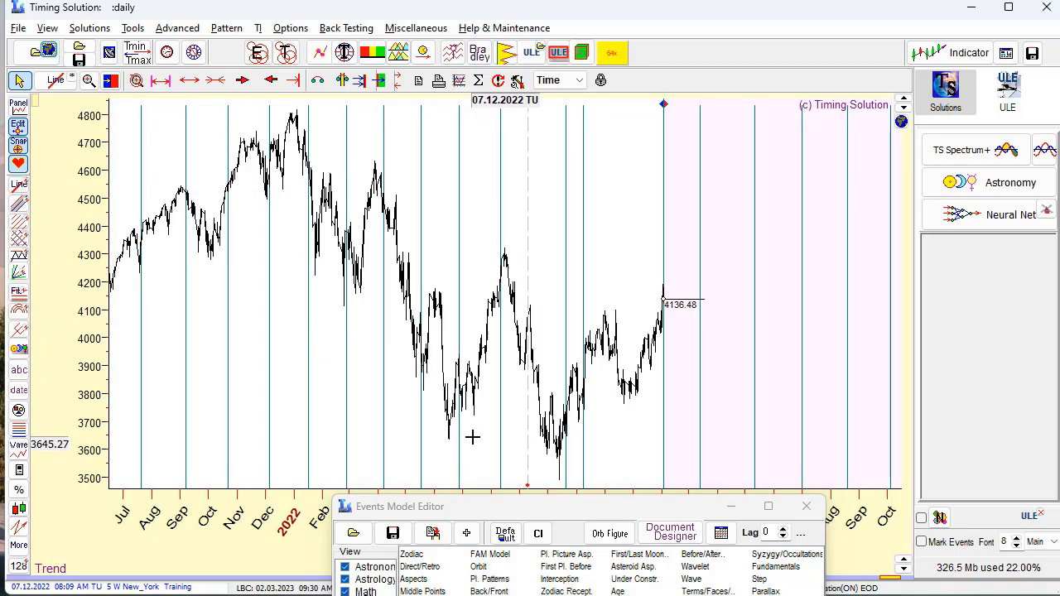
pyautogui.click(451, 509)
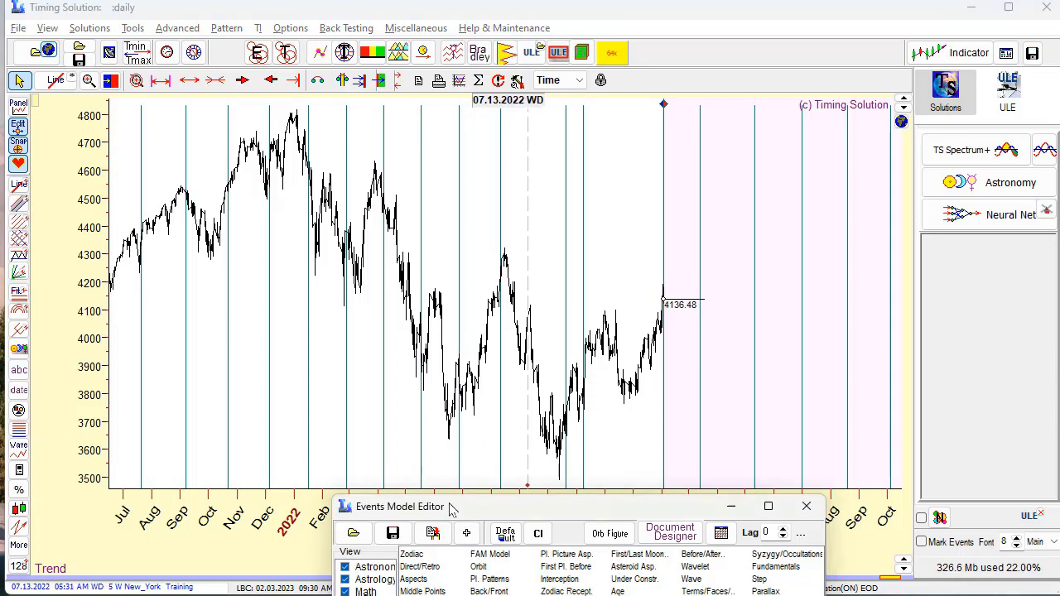
pyautogui.moveTo(451, 508); pyautogui.dragTo(450, 441)
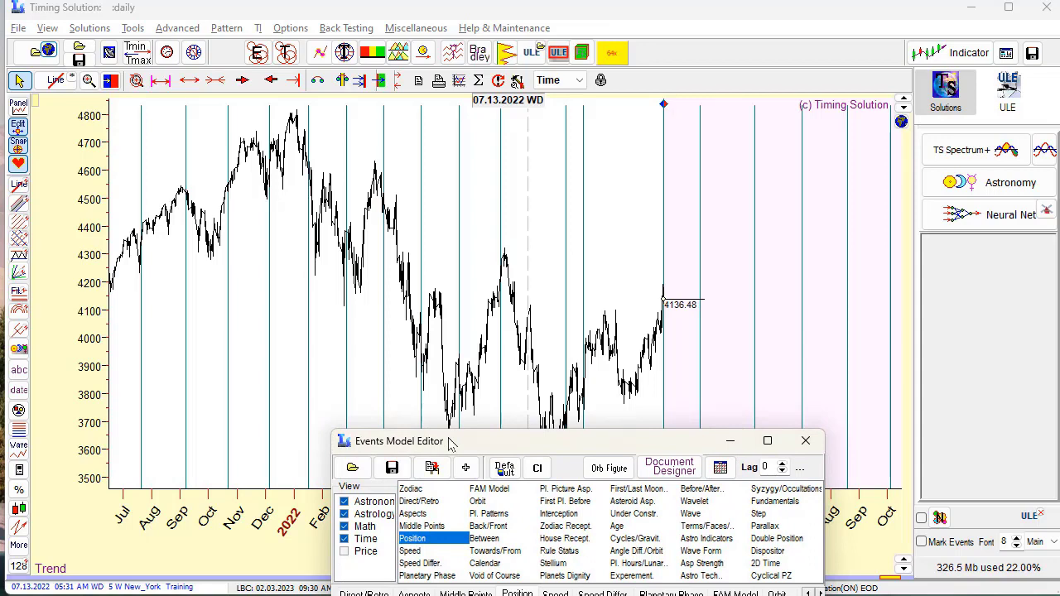
pyautogui.moveTo(449, 441); pyautogui.dragTo(359, 6)
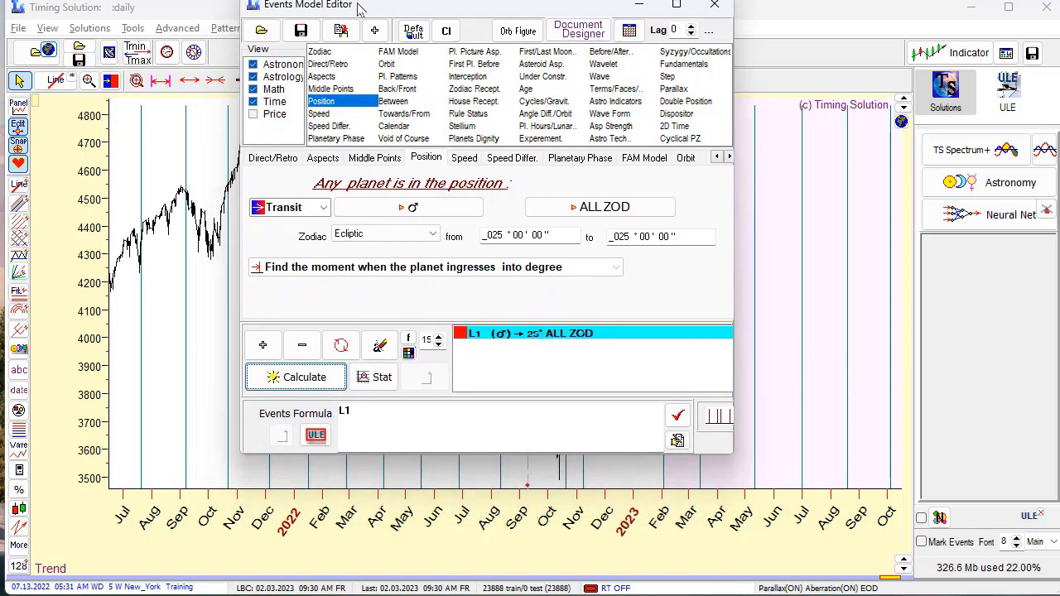
# Run the instantaneous-event Efficiency Test for current event L1 and reposition its window
pyautogui.click(383, 379)
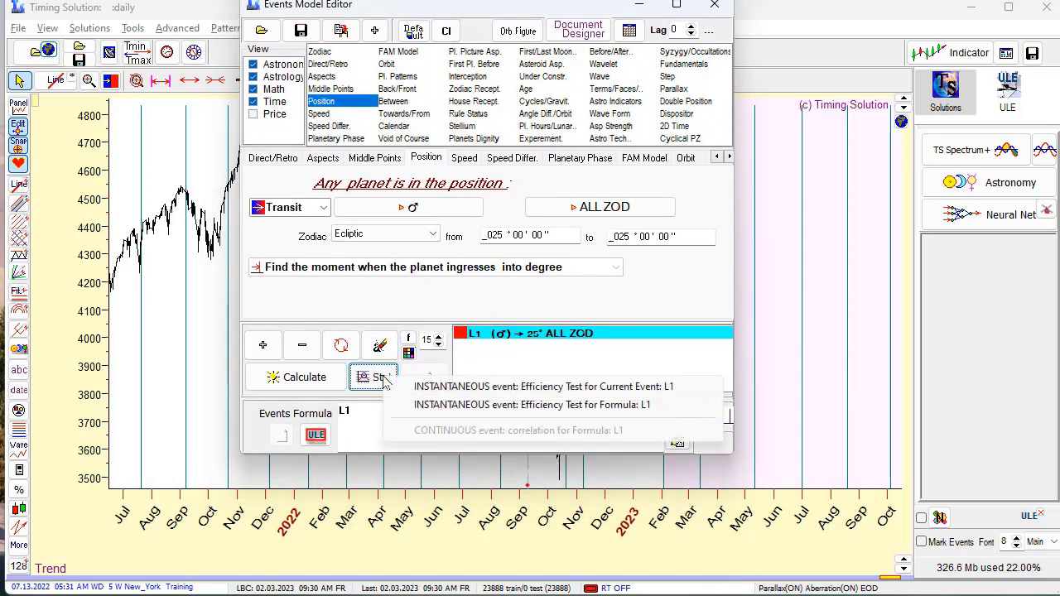
pyautogui.click(483, 388)
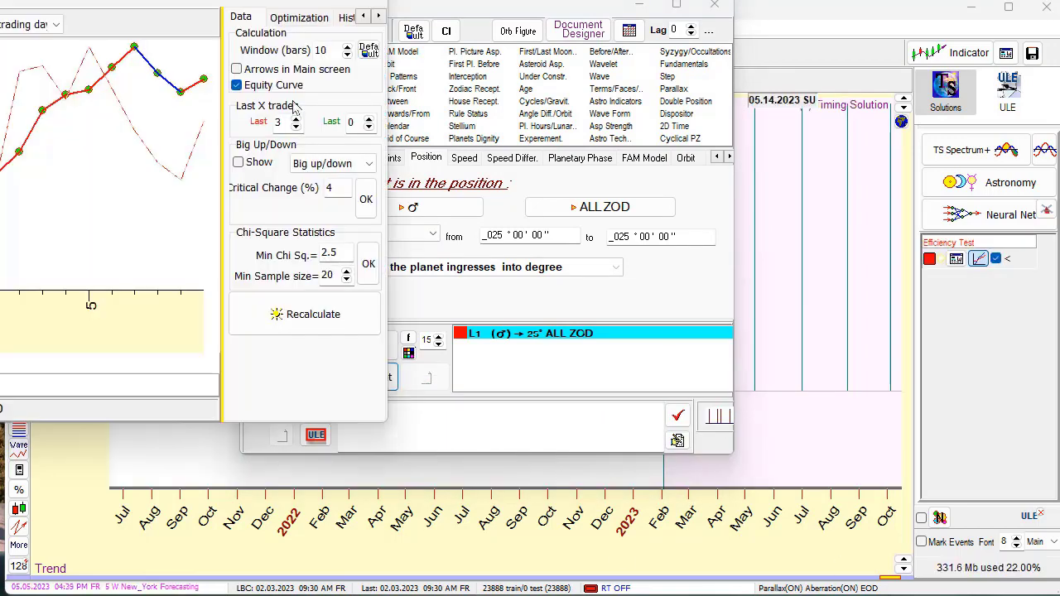
pyautogui.moveTo(124, 7); pyautogui.dragTo(509, 39)
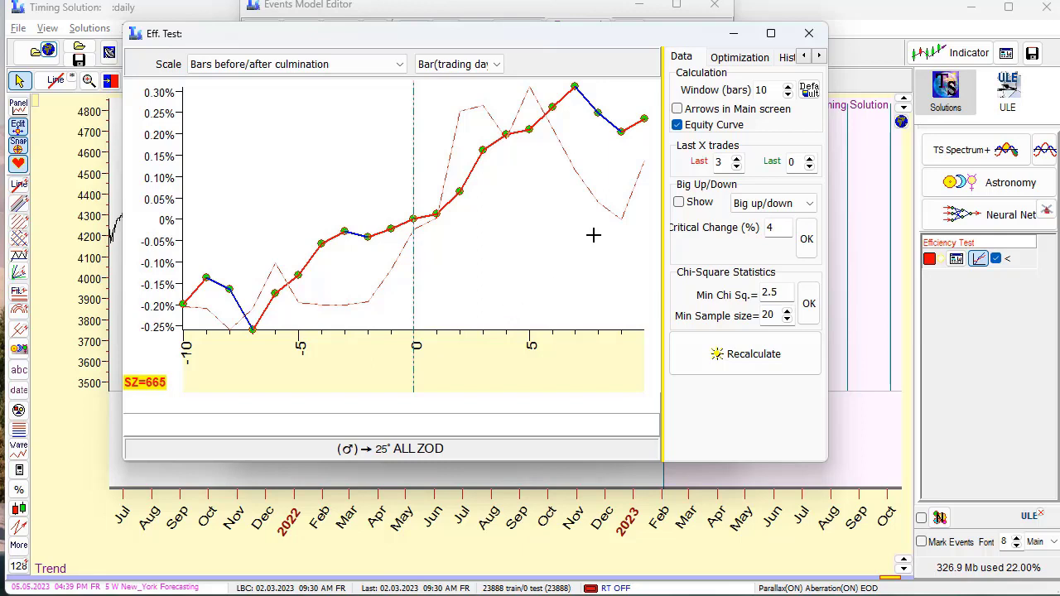
# Show turning-point Top/Bottom counts under the curve with a 4% minimum swing
pyautogui.click(679, 203)
pyautogui.click(810, 204)
pyautogui.click(790, 221)
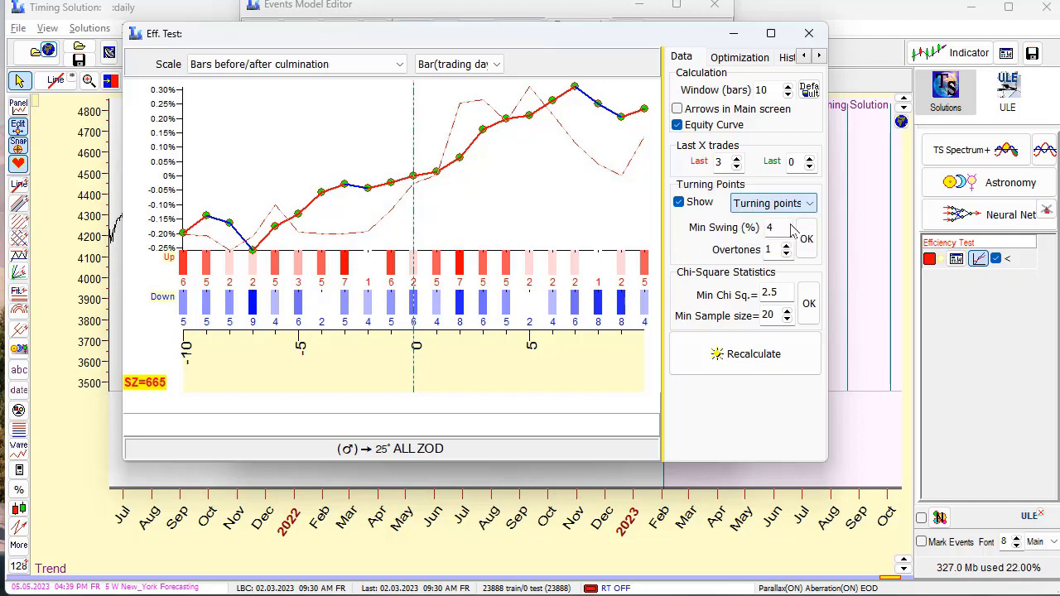
pyautogui.click(806, 240)
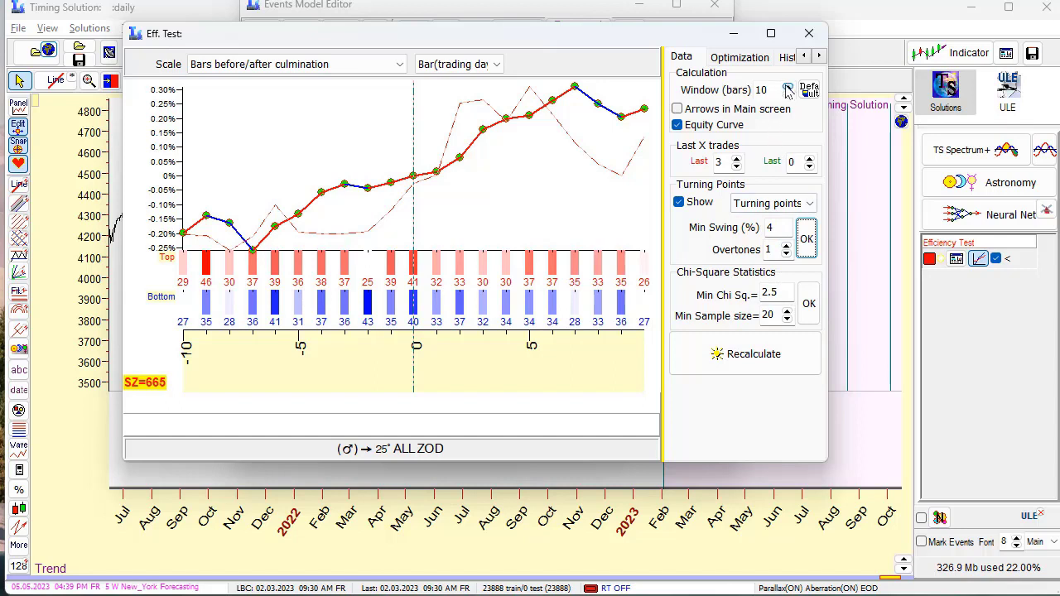
# Set the efficiency test window to 25 bars and recalculate
pyautogui.doubleClick(760, 89)
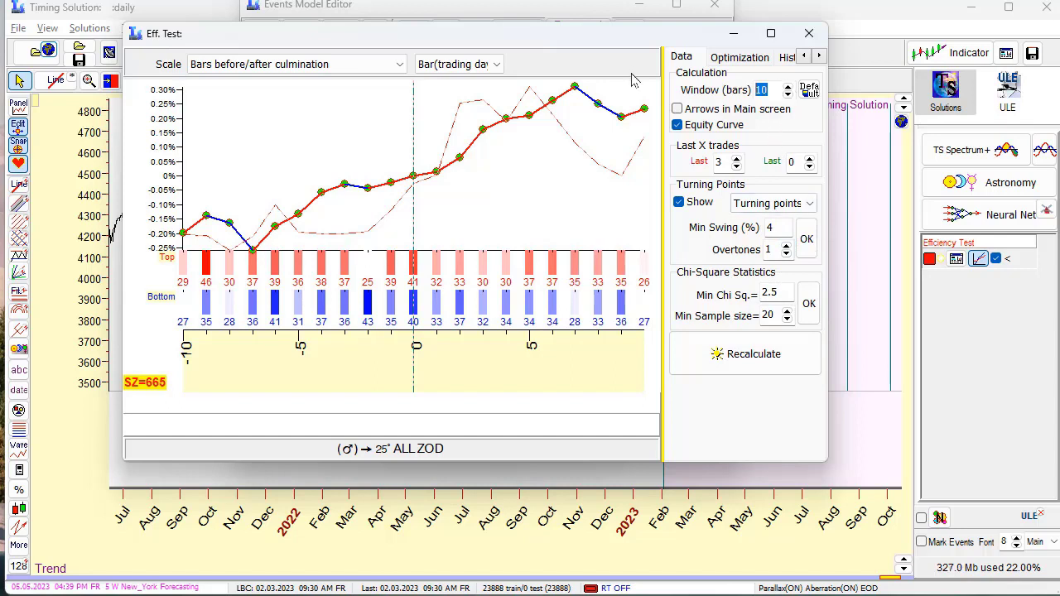
pyautogui.write('25')
pyautogui.click(708, 354)
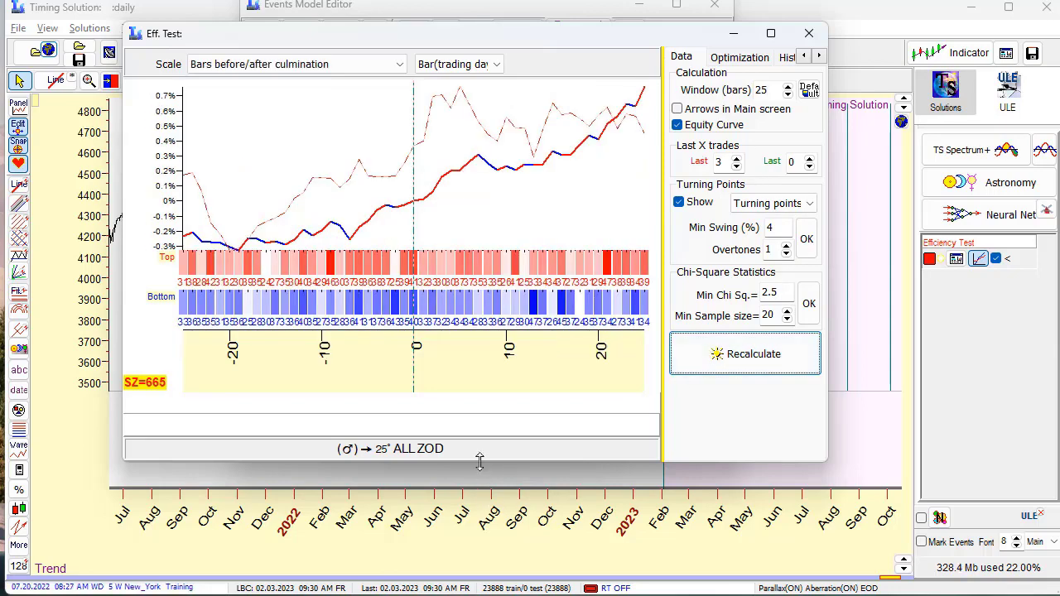
# Enlarge the Efficiency Test window and move it up and to the left
pyautogui.moveTo(475, 461); pyautogui.dragTo(469, 572)
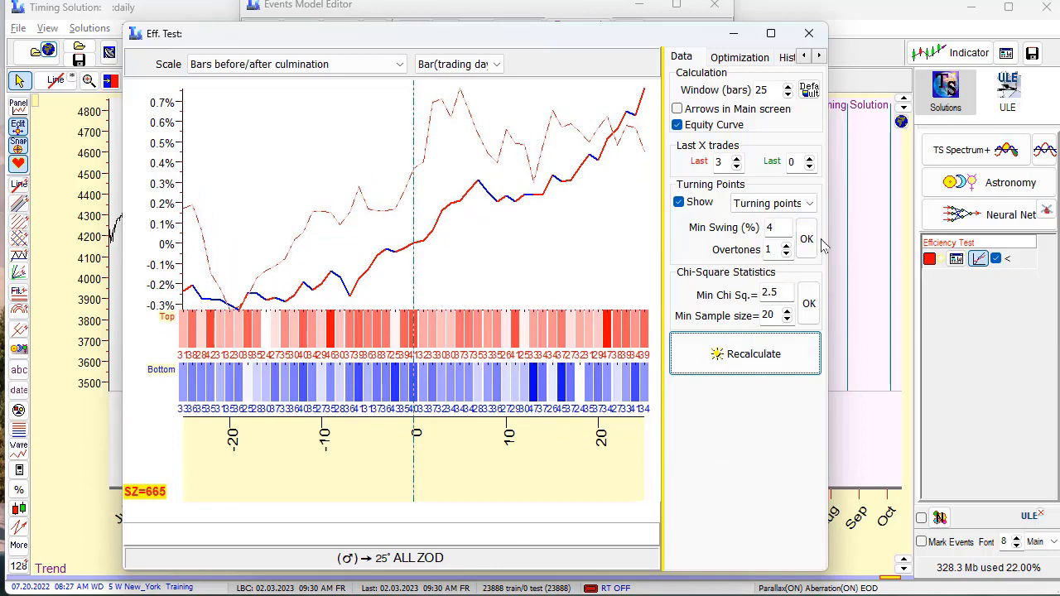
pyautogui.moveTo(827, 244); pyautogui.dragTo(1059, 244)
pyautogui.moveTo(956, 244); pyautogui.dragTo(980, 244)
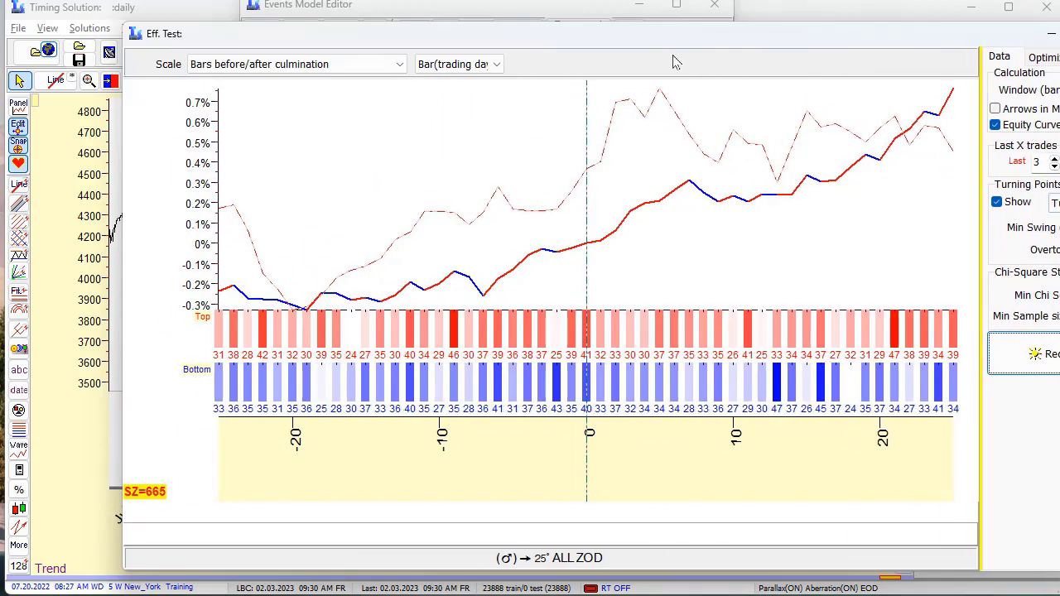
pyautogui.moveTo(638, 39); pyautogui.dragTo(502, 12)
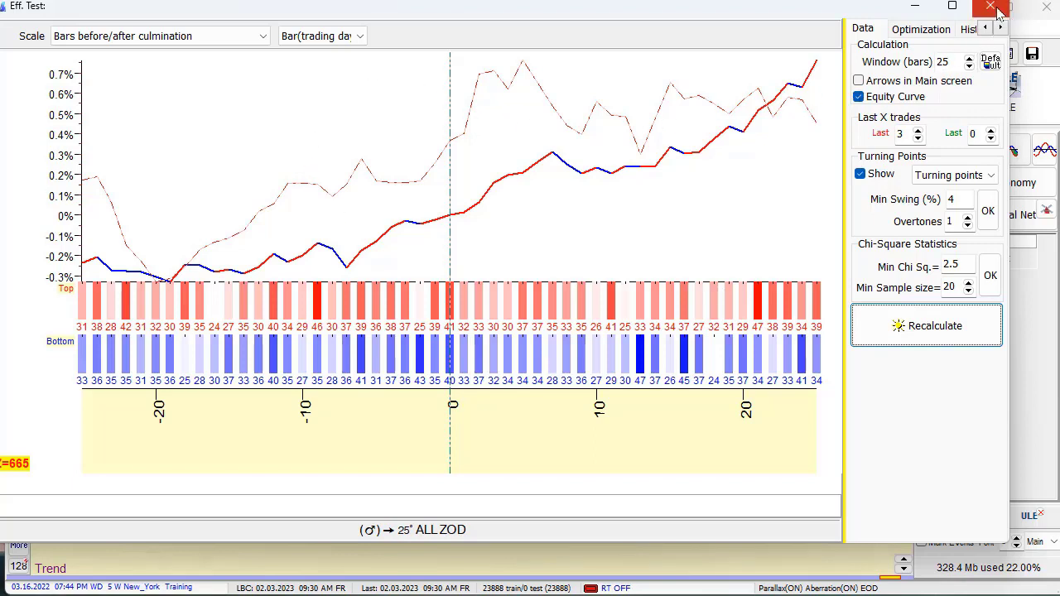
# Close the Efficiency Test and Events Model Editor, then open the planetary line tools list
pyautogui.click(997, 10)
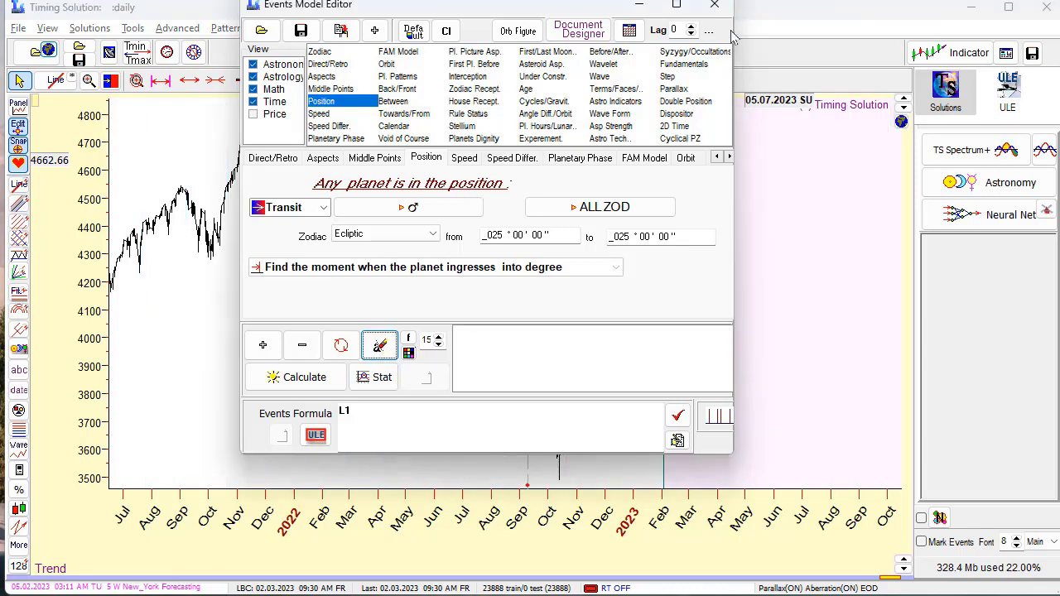
pyautogui.click(714, 5)
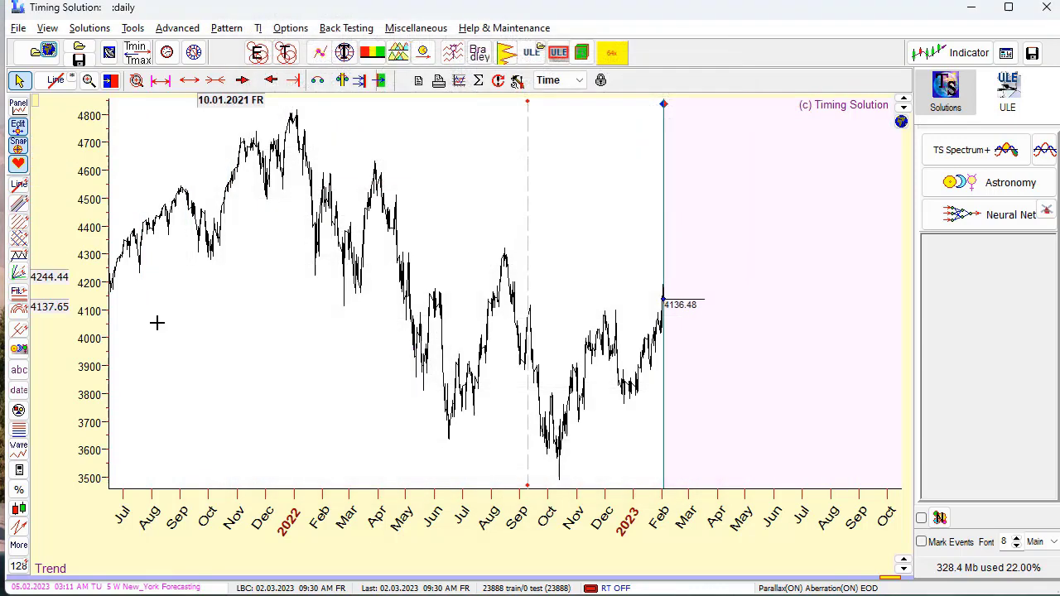
pyautogui.click(23, 349)
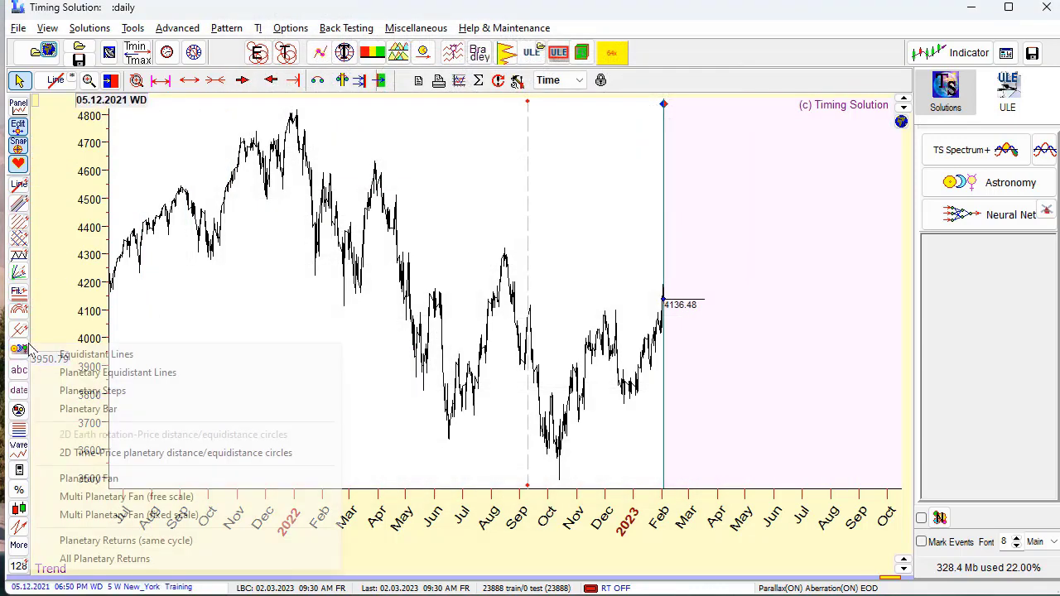
# Choose Planetary Steps and set both planets to Venus with heliocentric calculation
pyautogui.click(122, 395)
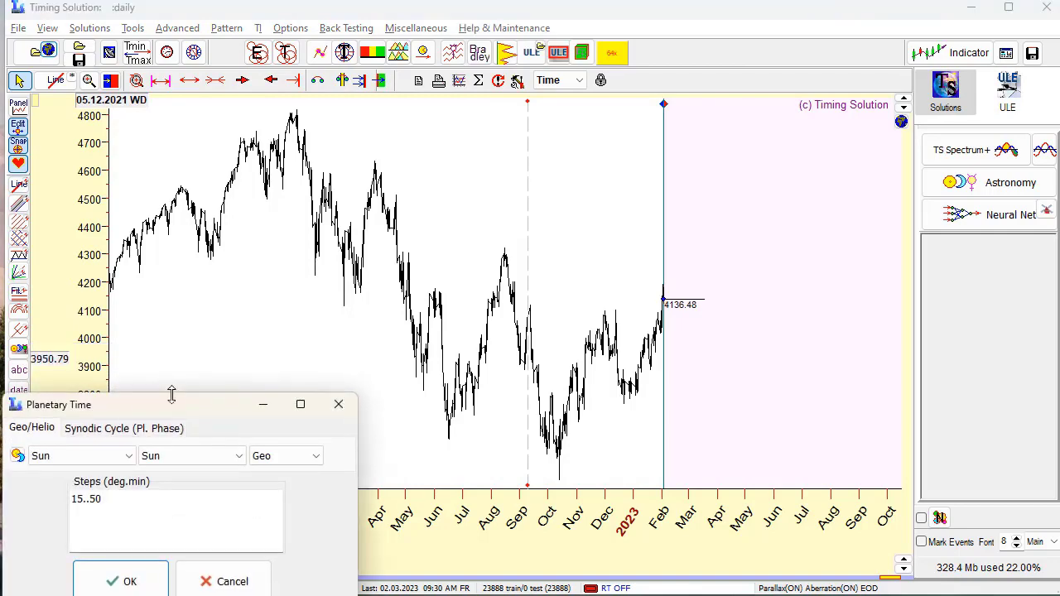
pyautogui.moveTo(173, 409); pyautogui.dragTo(423, 194)
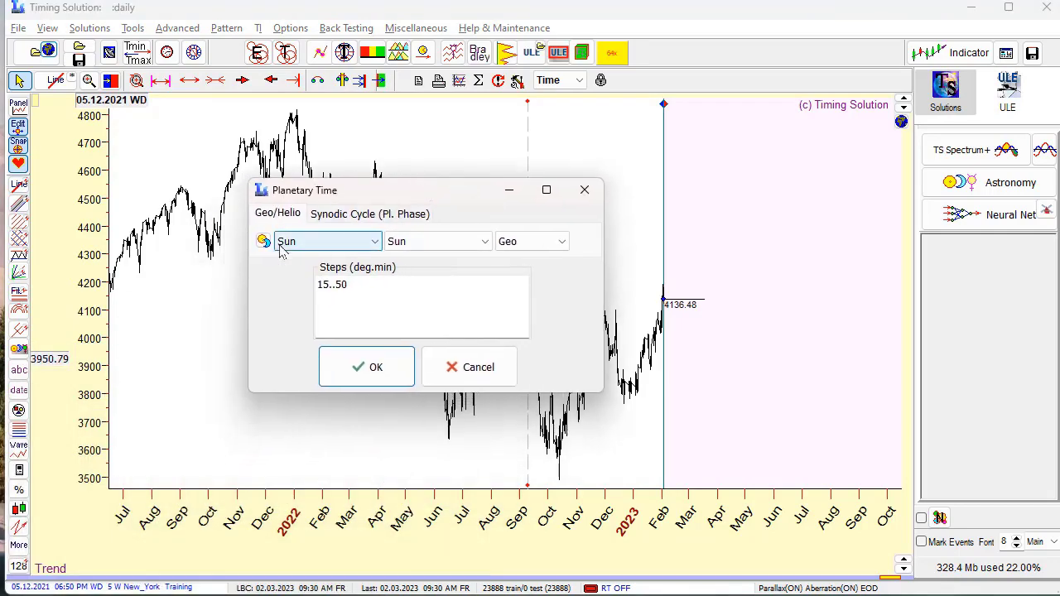
pyautogui.click(376, 245)
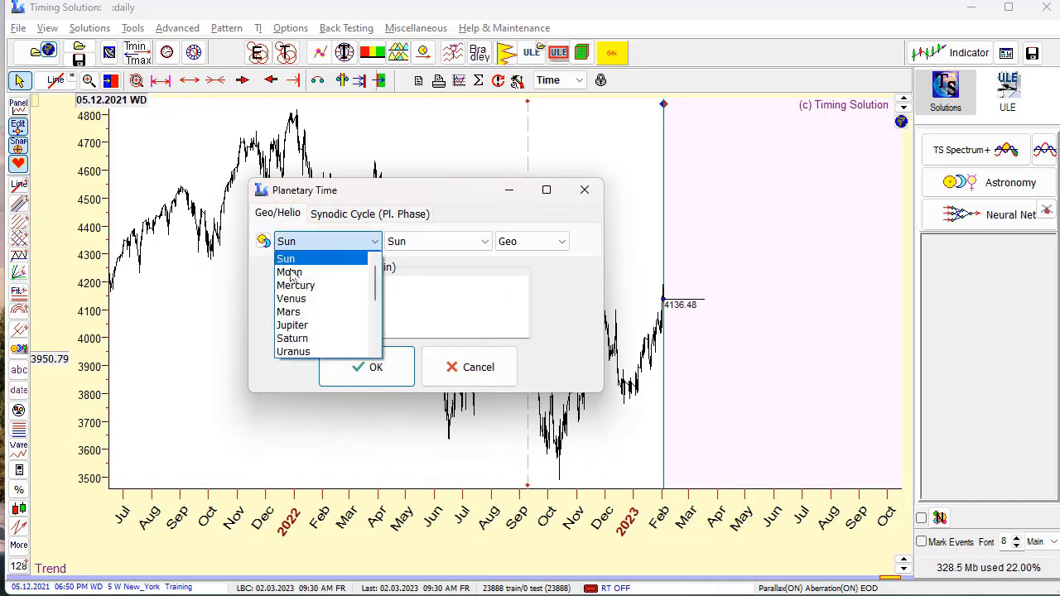
pyautogui.click(308, 305)
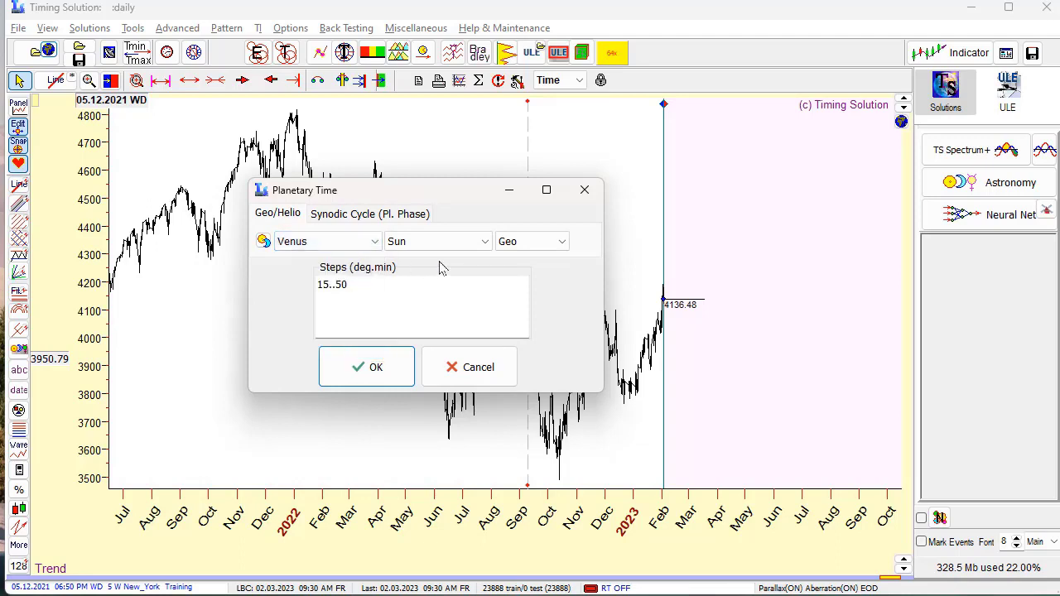
pyautogui.click(484, 241)
pyautogui.click(421, 299)
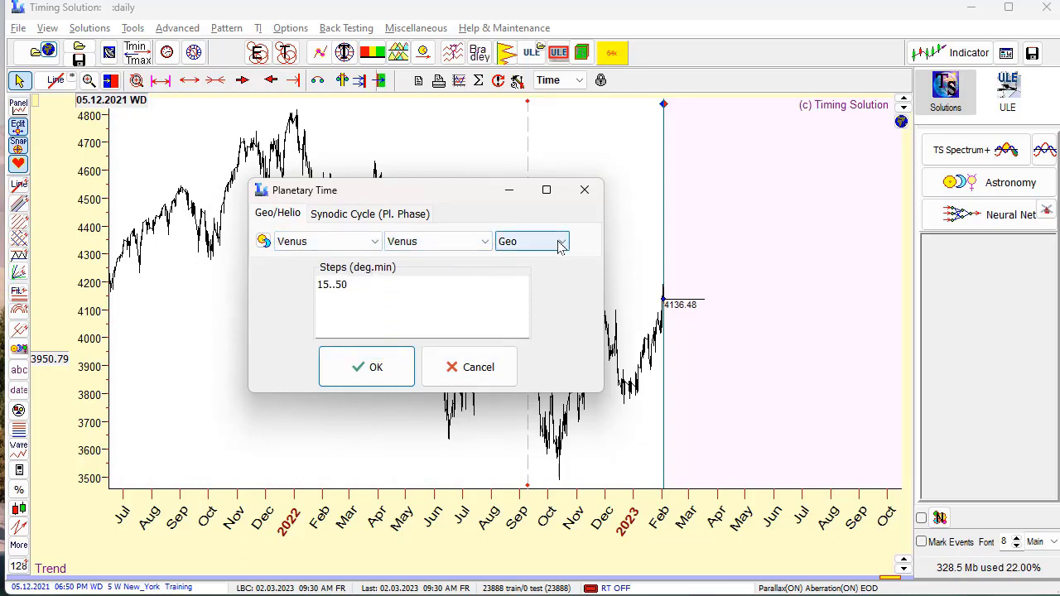
pyautogui.click(562, 248)
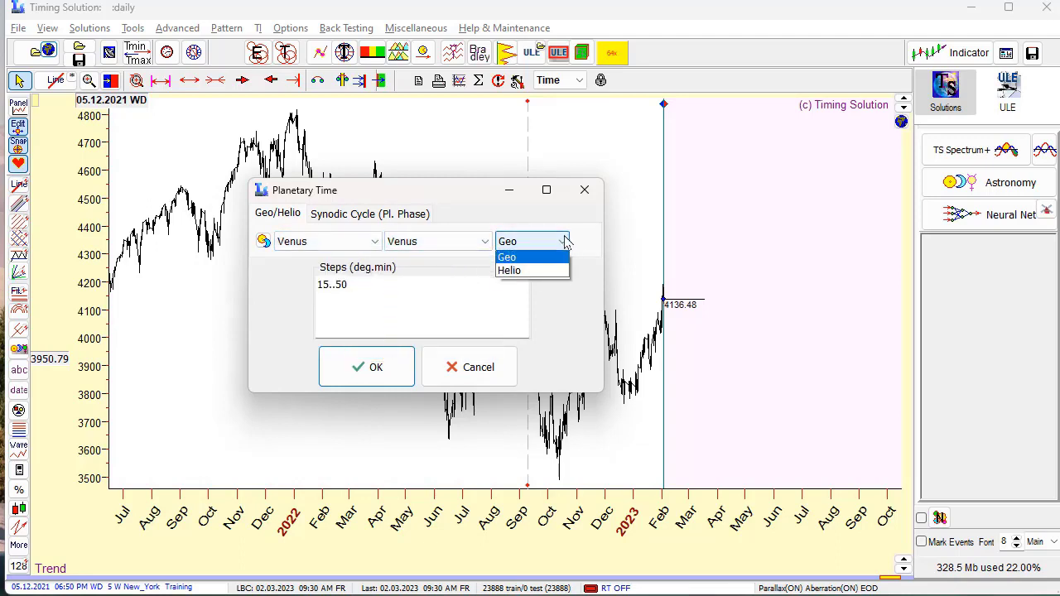
pyautogui.click(528, 273)
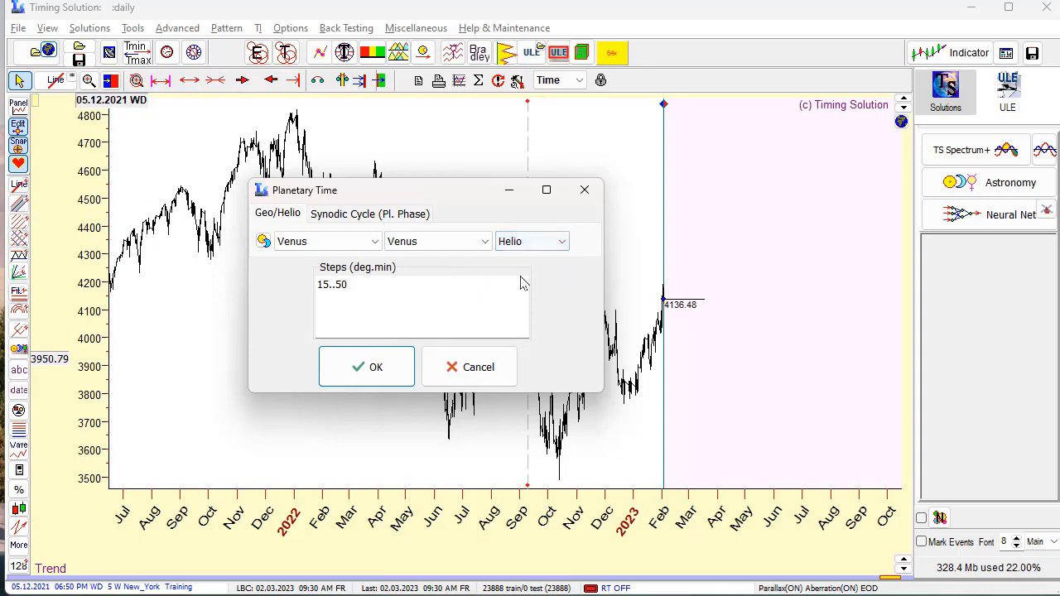
# Replace the step values with 25..100 and -25..100
pyautogui.click(323, 284)
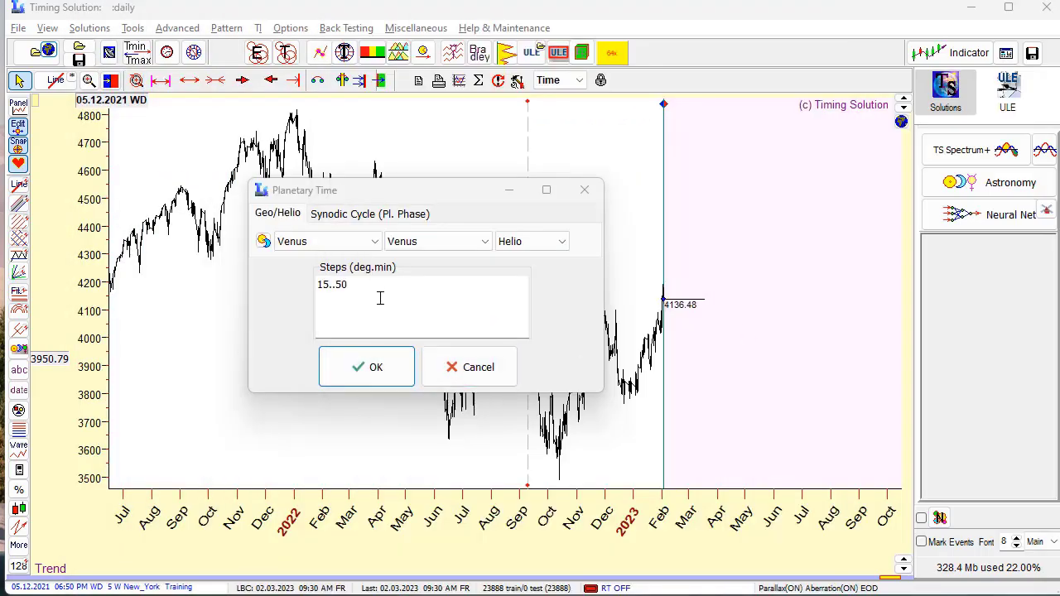
pyautogui.click(310, 267)
pyautogui.write('25')
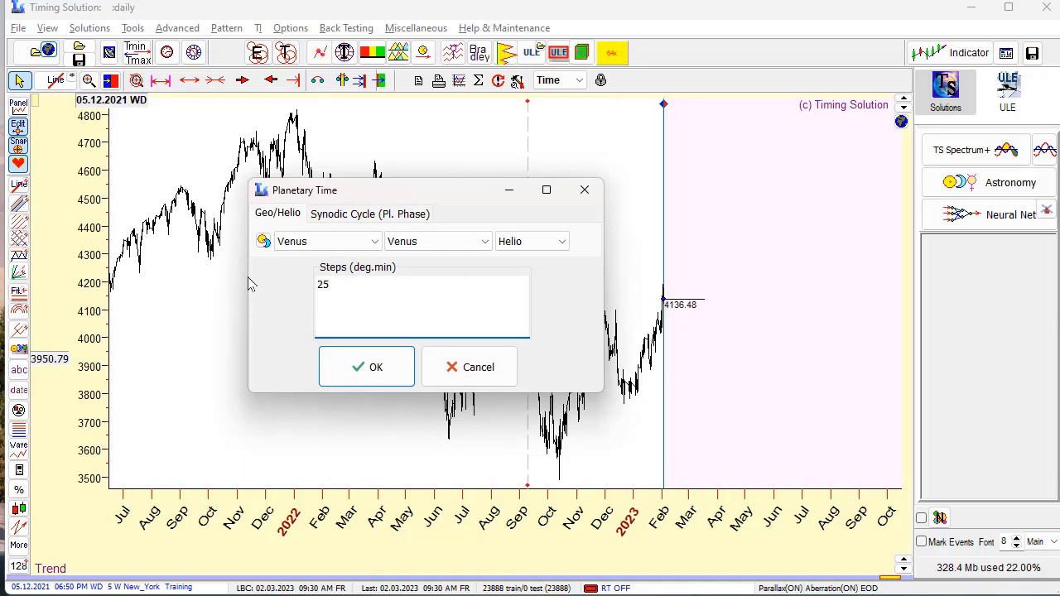
pyautogui.press('BackSpace')
pyautogui.write('5 ')
pyautogui.write('5')
pyautogui.write('1')
pyautogui.write('00')
pyautogui.hotkey('ctrl', 'shift', 'End')
pyautogui.press('Delete')
pyautogui.write('25..100')
# Confirm the Venus steps and place the step lines on the chart near June 2022
pyautogui.click(355, 370)
pyautogui.moveTo(372, 434); pyautogui.dragTo(454, 460)
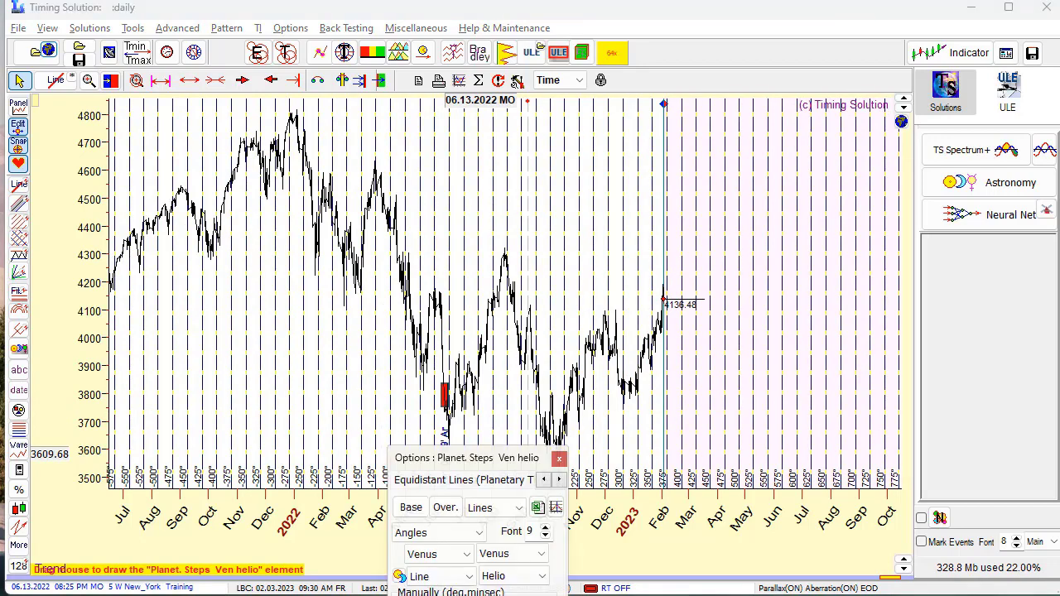
pyautogui.moveTo(466, 457); pyautogui.dragTo(549, 183)
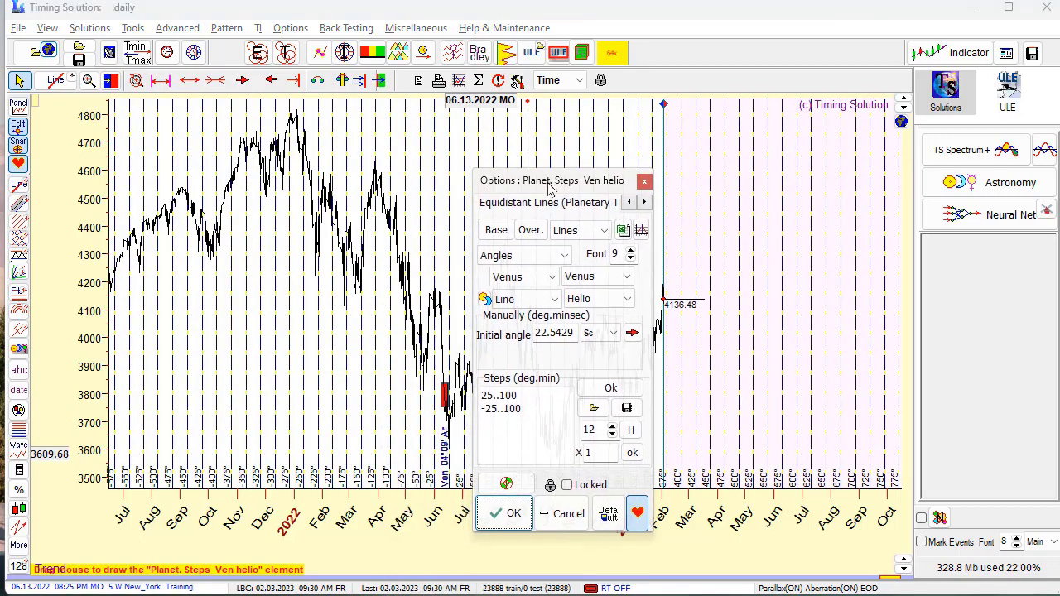
# Change both planets of the step figure to Mars and move the options aside
pyautogui.click(552, 278)
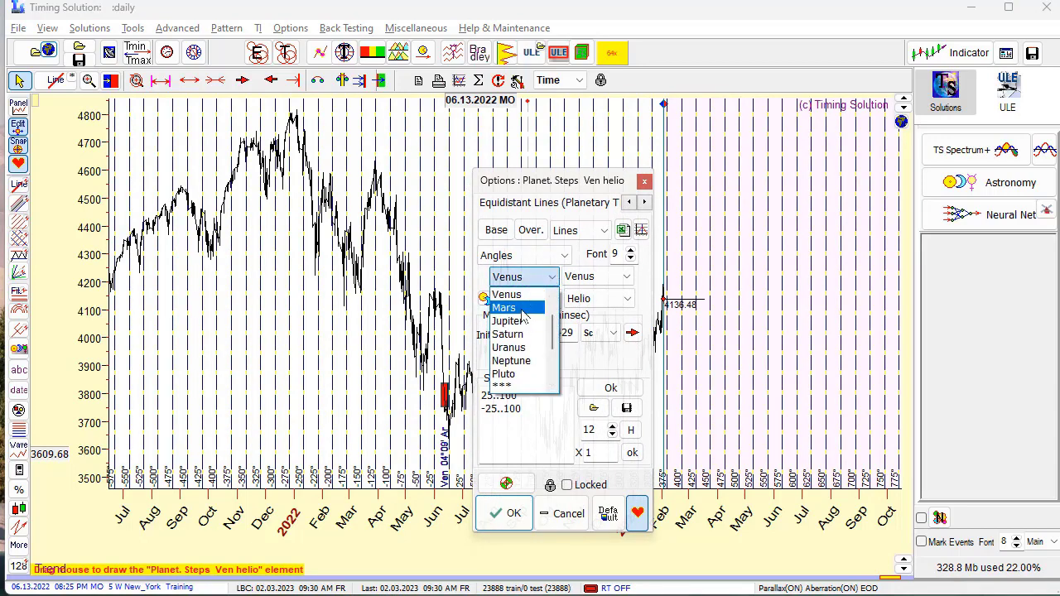
pyautogui.click(507, 307)
pyautogui.click(627, 282)
pyautogui.click(592, 315)
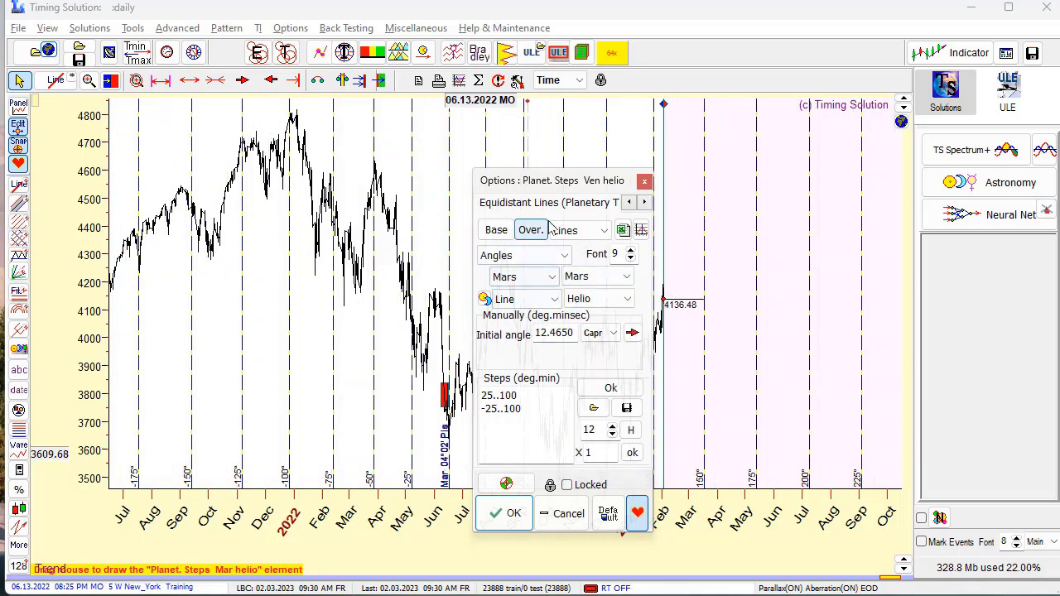
pyautogui.moveTo(520, 179); pyautogui.dragTo(911, 120)
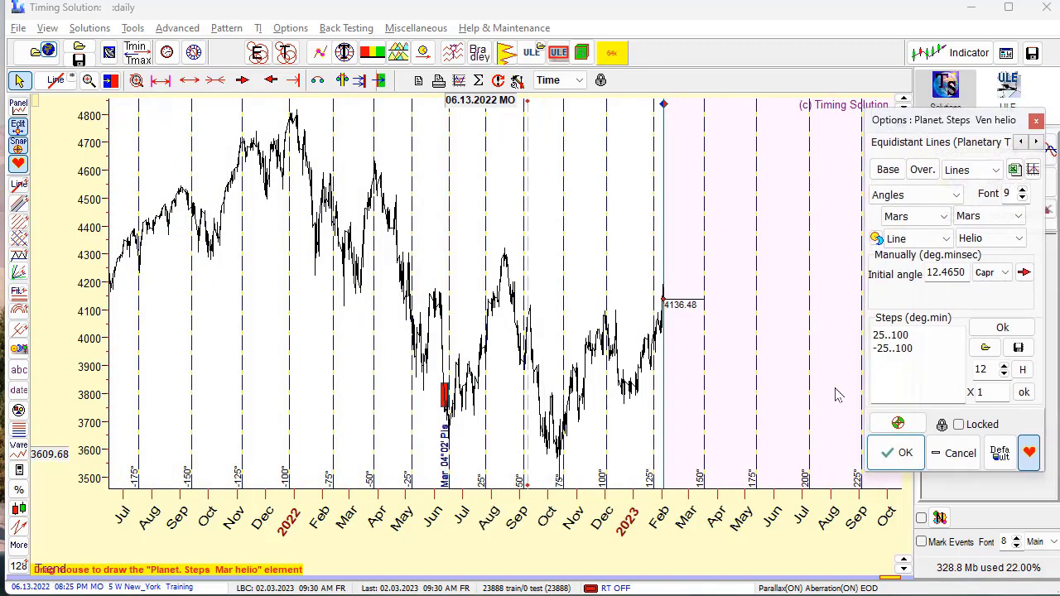
# Apply the Mars step-line settings and move their origin to 07.06.2022 (initial angle 12.4650 Capr)
pyautogui.click(901, 456)
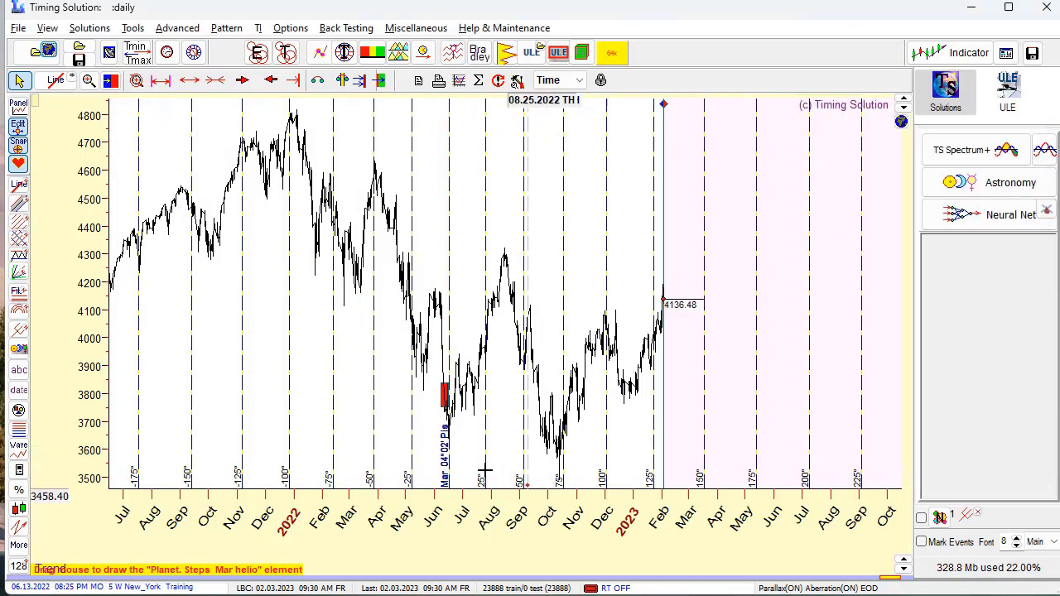
pyautogui.moveTo(448, 409); pyautogui.dragTo(448, 431)
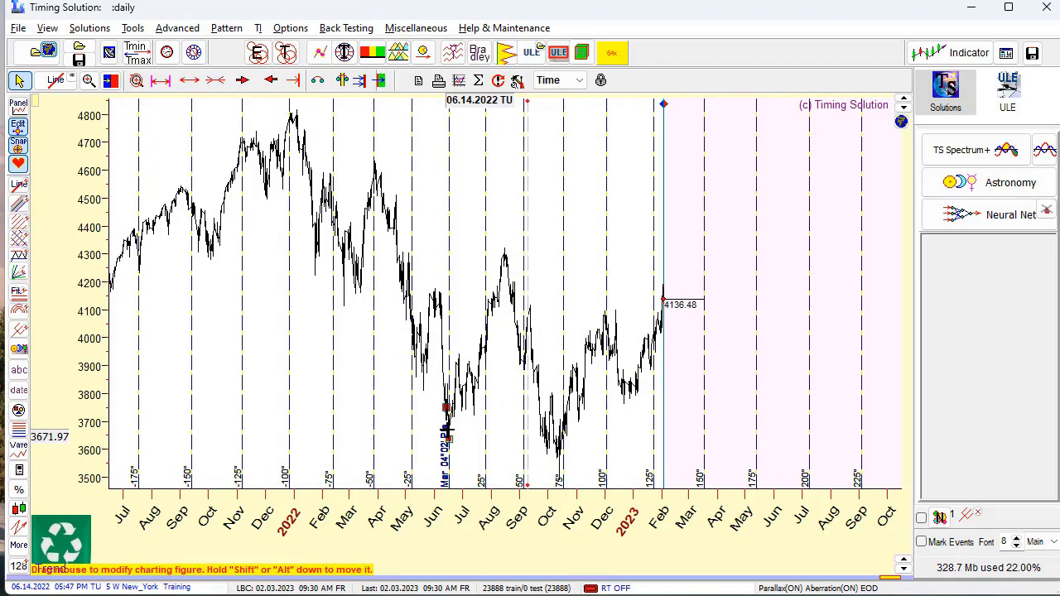
pyautogui.moveTo(448, 431); pyautogui.dragTo(448, 431)
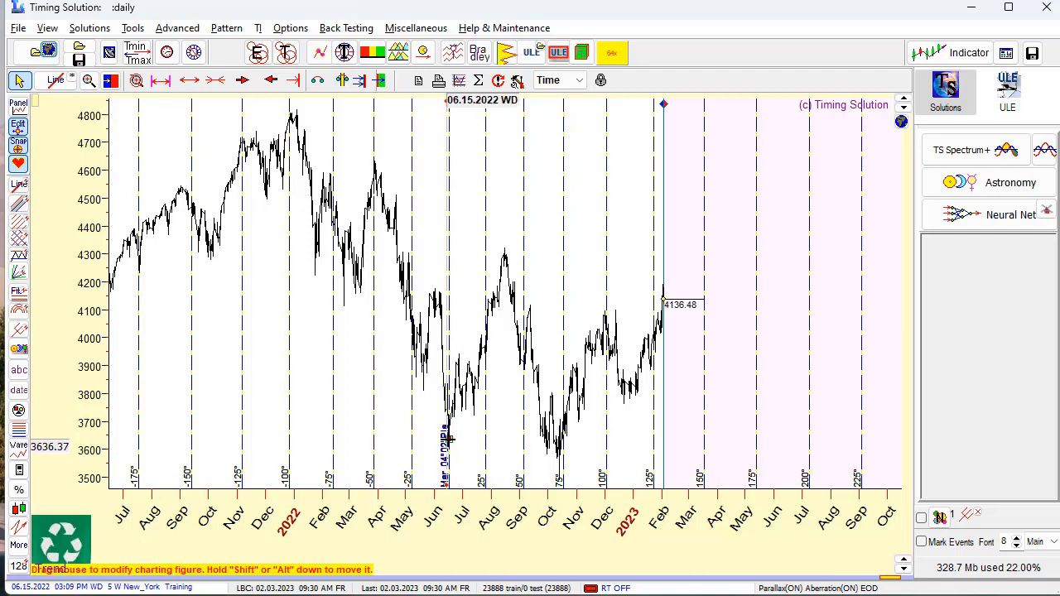
pyautogui.moveTo(459, 443)
pyautogui.mouseDown()
pyautogui.moveTo(493, 412)
pyautogui.moveTo(515, 286)
pyautogui.moveTo(506, 236)
pyautogui.moveTo(466, 246)
pyautogui.moveTo(501, 251)
pyautogui.moveTo(419, 258)
pyautogui.moveTo(303, 253)
pyautogui.moveTo(483, 253)
pyautogui.moveTo(466, 253)
pyautogui.mouseUp()
# Change the step lines' first planet to Jupiter and anchor the Jupiter–Mars origin at mid-June 2022
pyautogui.doubleClick(466, 254)
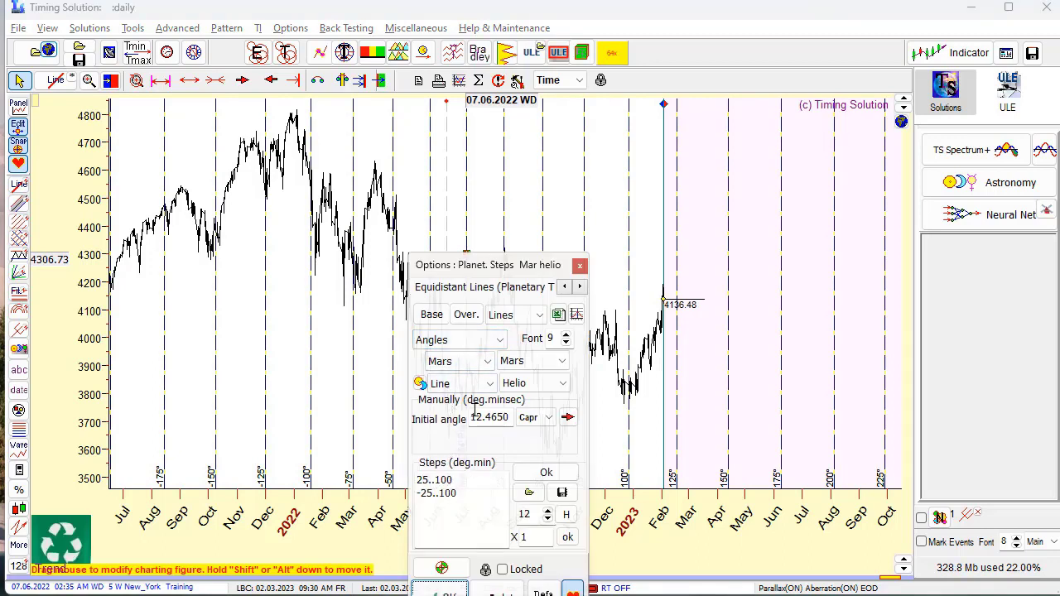
pyautogui.click(487, 362)
pyautogui.click(457, 394)
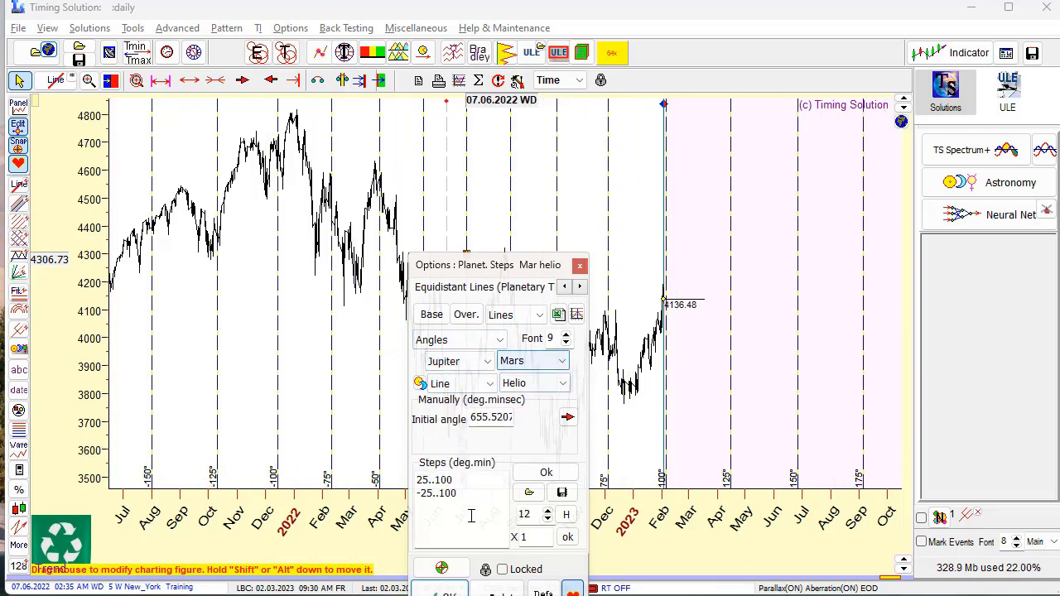
pyautogui.click(447, 592)
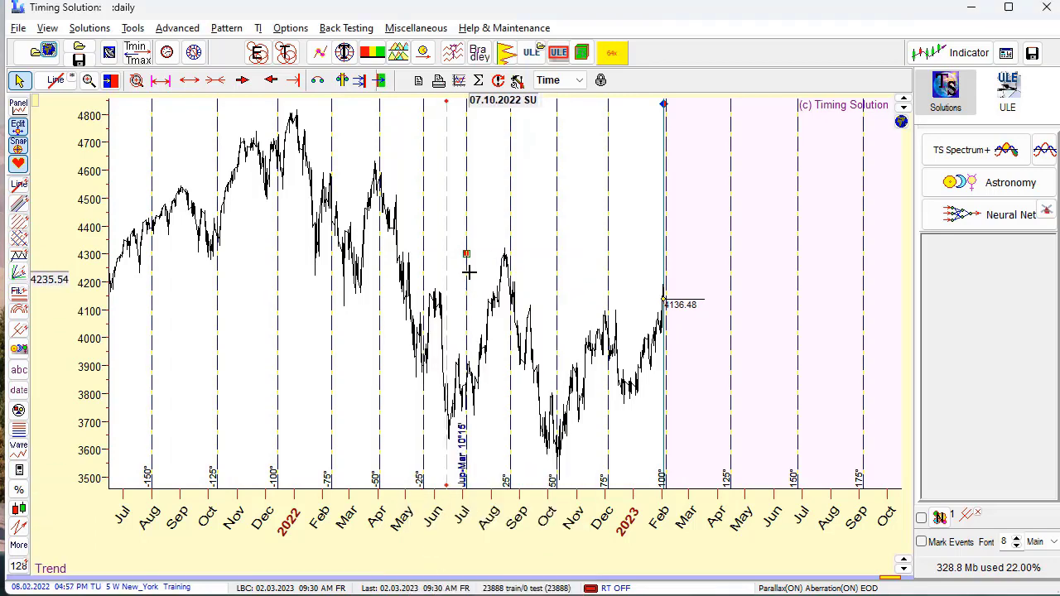
pyautogui.moveTo(465, 255); pyautogui.dragTo(452, 309)
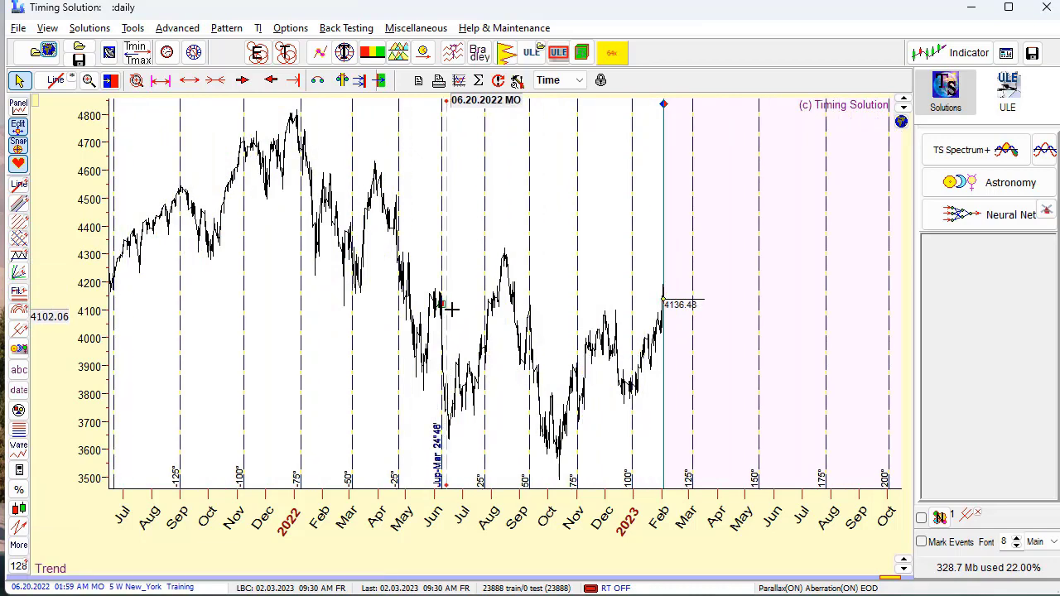